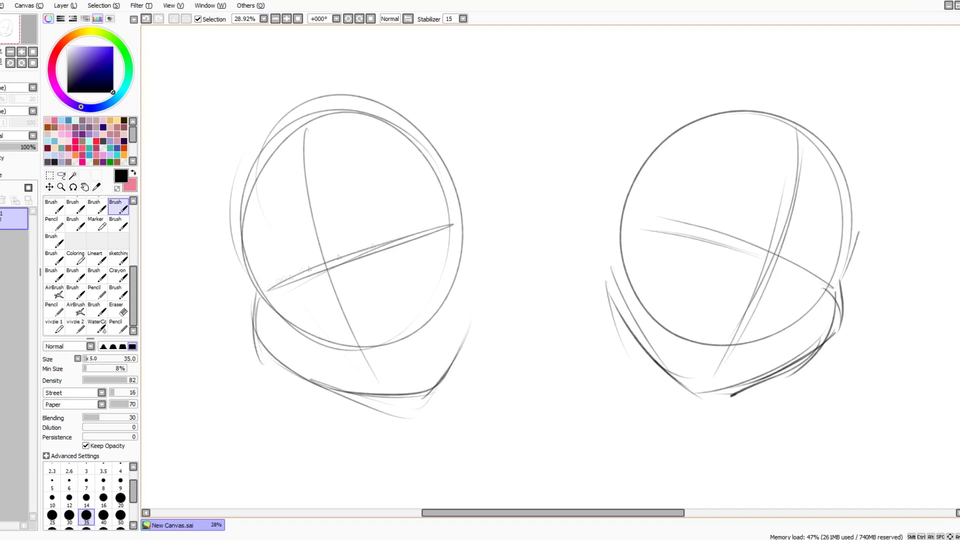
Step: Sketch rough neck lines and curved shoulder arcs beneath both head constructions
drag(479, 328, 476, 392)
drag(502, 398, 372, 460)
drag(481, 326, 480, 400)
drag(622, 324, 621, 379)
mouse_move(546, 406)
mouse_down()
mouse_move(604, 369)
mouse_move(651, 400)
mouse_up()
drag(531, 423, 671, 424)
drag(627, 340, 630, 374)
drag(370, 481, 420, 400)
drag(480, 333, 485, 395)
drag(404, 396, 397, 440)
drag(718, 392, 710, 429)
Step: Darken the neck and shoulder lines of both figures, redrawing the right figure's shoulder arc
drag(638, 345, 623, 378)
mouse_move(621, 374)
mouse_down()
mouse_move(555, 400)
mouse_move(530, 450)
mouse_up()
drag(733, 395, 765, 408)
drag(388, 397, 386, 431)
drag(484, 337, 498, 402)
mouse_move(360, 492)
mouse_down()
mouse_move(427, 414)
mouse_move(520, 481)
mouse_up()
drag(388, 410, 332, 444)
drag(534, 439, 666, 431)
key(ctrl+z)
key(ctrl+z)
drag(531, 451, 684, 431)
Step: Reinforce the right figure's jaw and add bold neck strokes beneath it
drag(713, 392, 706, 431)
drag(639, 354, 706, 400)
drag(694, 400, 789, 368)
drag(748, 392, 786, 415)
drag(773, 404, 789, 441)
drag(663, 417, 678, 434)
Step: Thicken the left head's jaw and cheek outline and the back edge of the right head's jaw
drag(330, 389, 490, 315)
mouse_move(351, 397)
mouse_down()
mouse_move(258, 310)
mouse_move(259, 291)
mouse_up()
drag(238, 234, 257, 292)
mouse_move(859, 232)
mouse_down()
mouse_move(836, 340)
mouse_move(732, 395)
mouse_up()
drag(841, 315, 758, 389)
mouse_move(33, 147)
mouse_down()
mouse_move(2, 147)
mouse_move(37, 147)
mouse_up()
Step: Sketch the lids, lower curves and guide strokes for both eyes on the left head
drag(349, 250, 424, 198)
drag(353, 268, 447, 222)
drag(351, 235, 444, 220)
drag(369, 294, 437, 270)
drag(261, 267, 325, 269)
drag(273, 244, 320, 262)
drag(277, 300, 331, 302)
drag(360, 261, 441, 222)
Step: Clean up the larger eye's upper lid and draw pointed lash wings at the outer corners of both eyes
click(122, 314)
mouse_move(385, 184)
mouse_down()
mouse_move(349, 257)
mouse_move(402, 192)
mouse_move(441, 231)
mouse_up()
click(118, 207)
mouse_move(440, 219)
mouse_down()
mouse_move(449, 242)
mouse_move(450, 215)
mouse_up()
drag(442, 218, 474, 200)
drag(446, 242, 468, 206)
mouse_move(240, 281)
mouse_down()
mouse_move(272, 301)
mouse_move(302, 244)
mouse_up()
Step: Thicken the upper lids and outline dark oval irises in both eyes, erasing stray marks
key(e)
key(b)
mouse_move(253, 280)
mouse_down()
mouse_move(328, 267)
mouse_move(264, 285)
mouse_up()
drag(352, 260, 436, 216)
drag(374, 200, 441, 229)
mouse_move(368, 216)
mouse_down()
mouse_move(445, 221)
mouse_move(417, 251)
mouse_move(435, 215)
mouse_up()
mouse_move(318, 255)
mouse_down()
mouse_move(305, 280)
mouse_move(328, 286)
mouse_move(314, 296)
mouse_up()
key(e)
key(b)
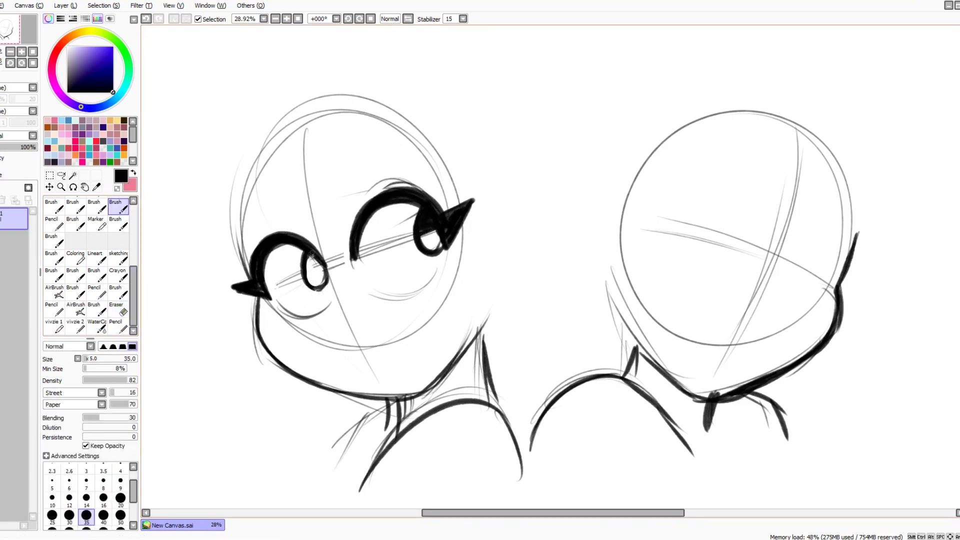
drag(353, 364, 367, 350)
key(ctrl+z)
key(ctrl+z)
Step: Restroke the left face's jawline more boldly and erase the construction circle's lower edge inside the chin
mouse_move(310, 381)
mouse_down()
mouse_move(451, 356)
mouse_move(476, 331)
mouse_up()
mouse_move(281, 372)
mouse_down()
mouse_move(353, 400)
mouse_move(450, 366)
mouse_up()
key(e)
mouse_move(300, 366)
mouse_down()
mouse_move(444, 358)
mouse_move(411, 403)
mouse_up()
drag(332, 354, 377, 353)
click(119, 207)
drag(256, 325, 302, 383)
drag(257, 296, 278, 353)
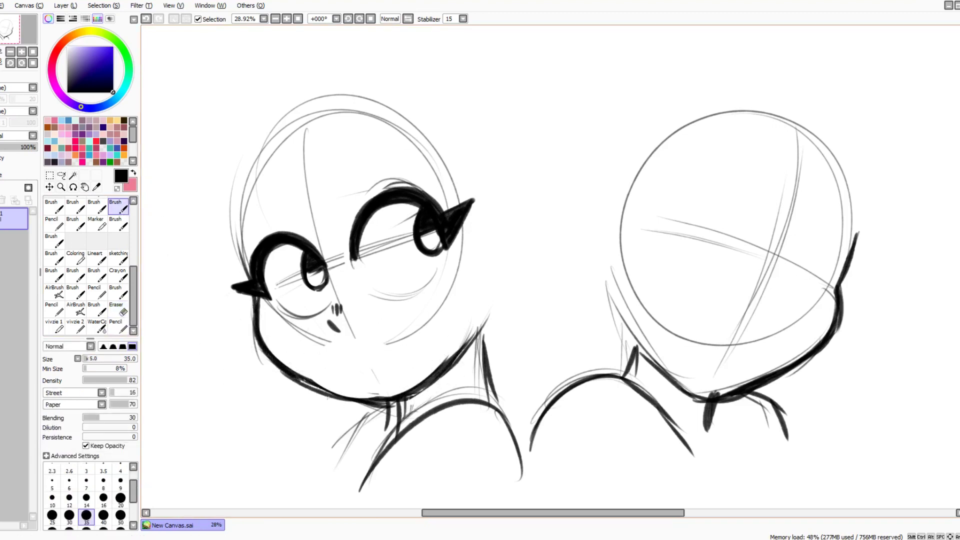
Step: Draw a small frowning mouth below the nose, undoing the unwanted stroke
mouse_move(345, 363)
mouse_down()
mouse_move(372, 365)
mouse_move(365, 369)
mouse_up()
key(ctrl+z)
click(146, 19)
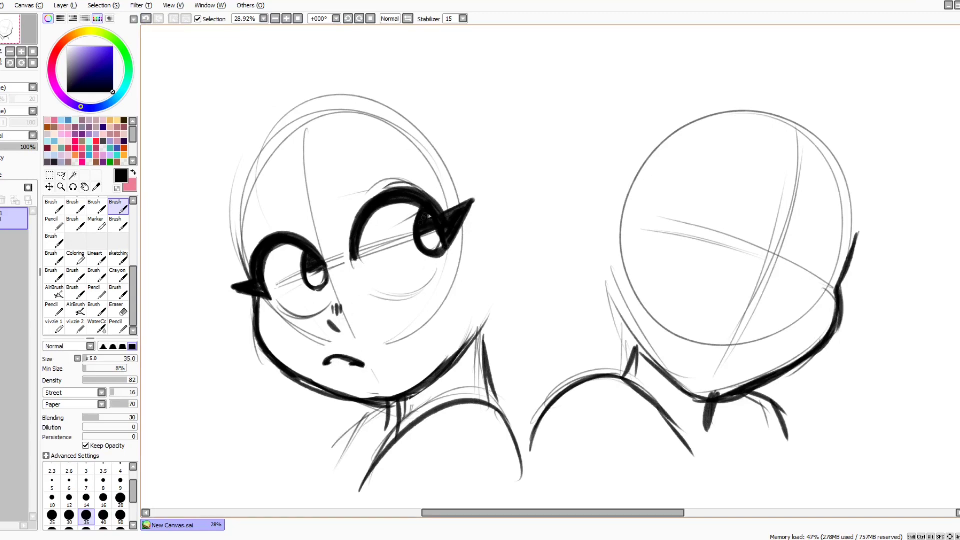
Step: Erase a small highlight notch into the top of each iris
key(e)
drag(419, 216, 424, 224)
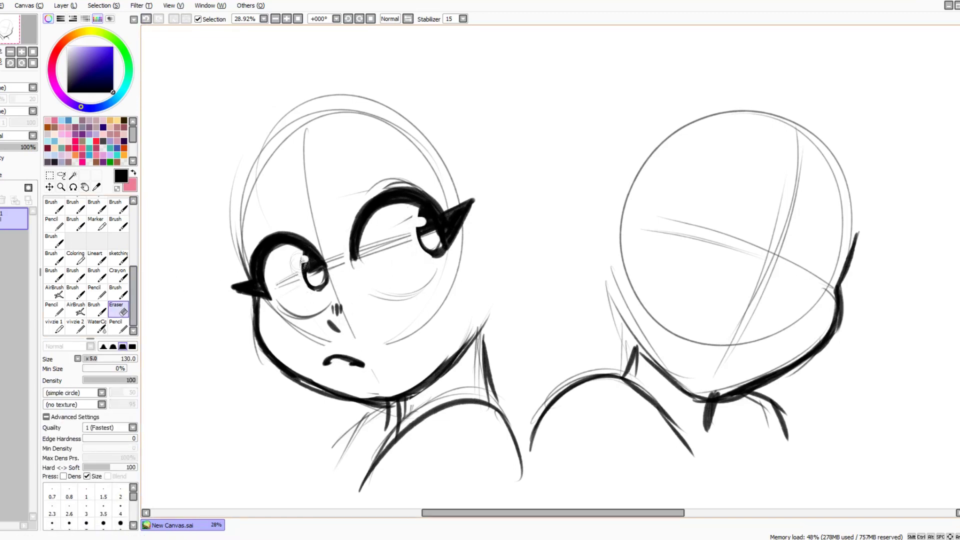
key(b)
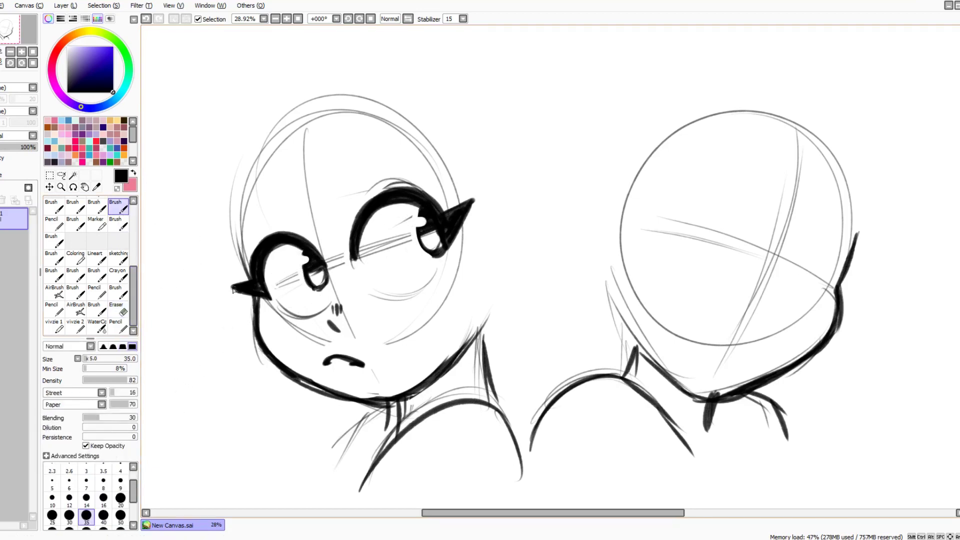
Step: Refine the smaller eye's lash tip and the larger eye's upper lid, and draw the larger eye's lower lid
drag(241, 293, 230, 288)
drag(448, 216, 369, 206)
drag(375, 291, 437, 272)
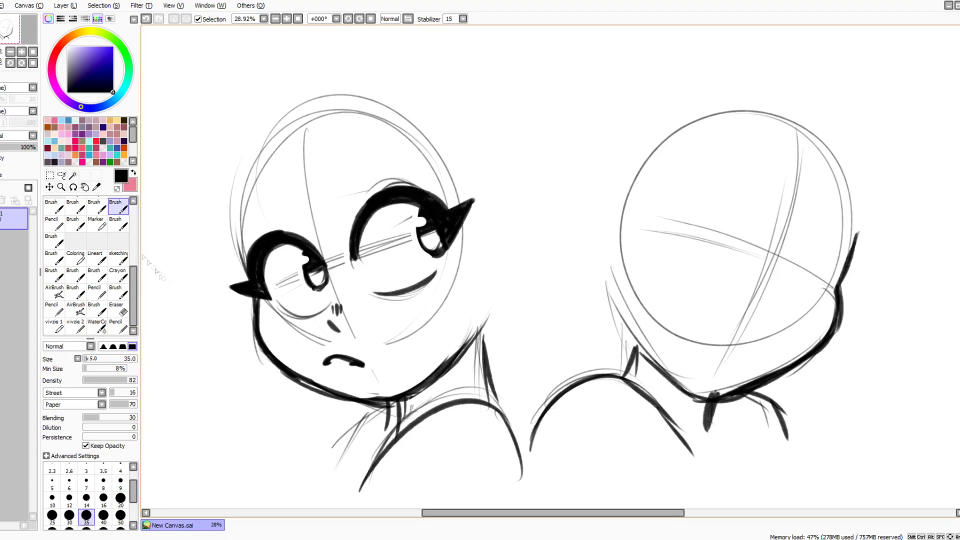
Step: Lasso the larger eye's iris, transform it into a tilted position nearer the outer corner, and deselect
click(61, 175)
drag(419, 206, 419, 205)
key(ctrl+t)
drag(489, 259, 435, 240)
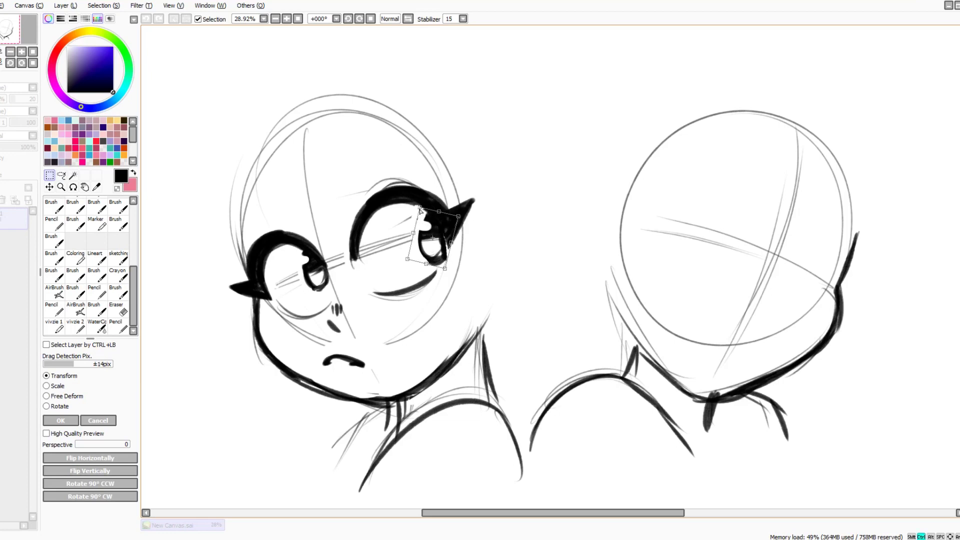
key(Return)
key(ctrl+d)
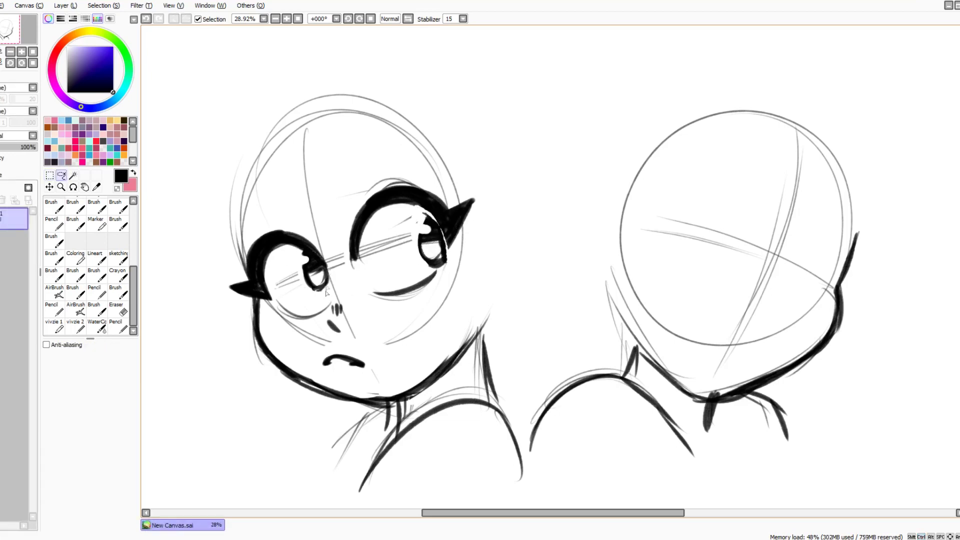
Step: Lasso the smaller eye's iris and shift it slightly toward the nose
drag(306, 289, 327, 291)
key(ctrl+t)
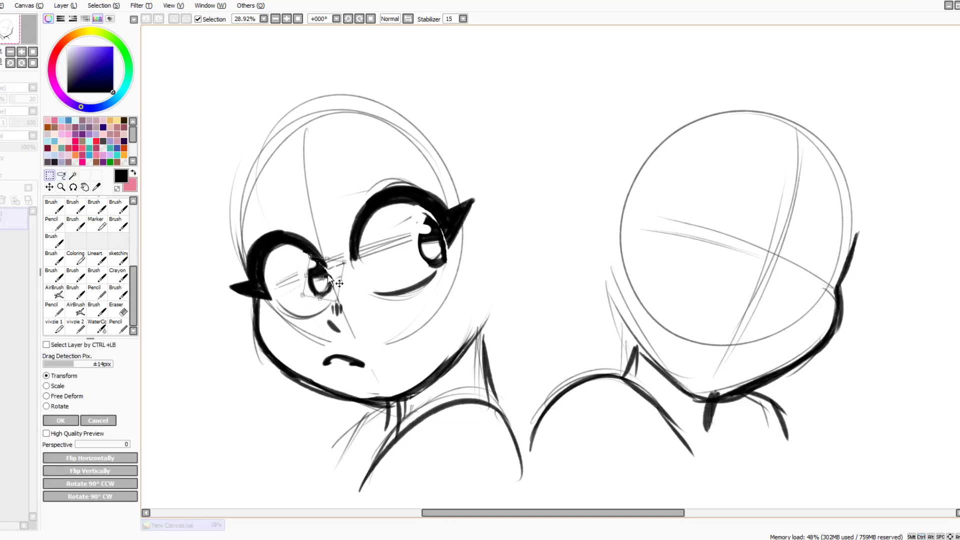
key(Return)
key(b)
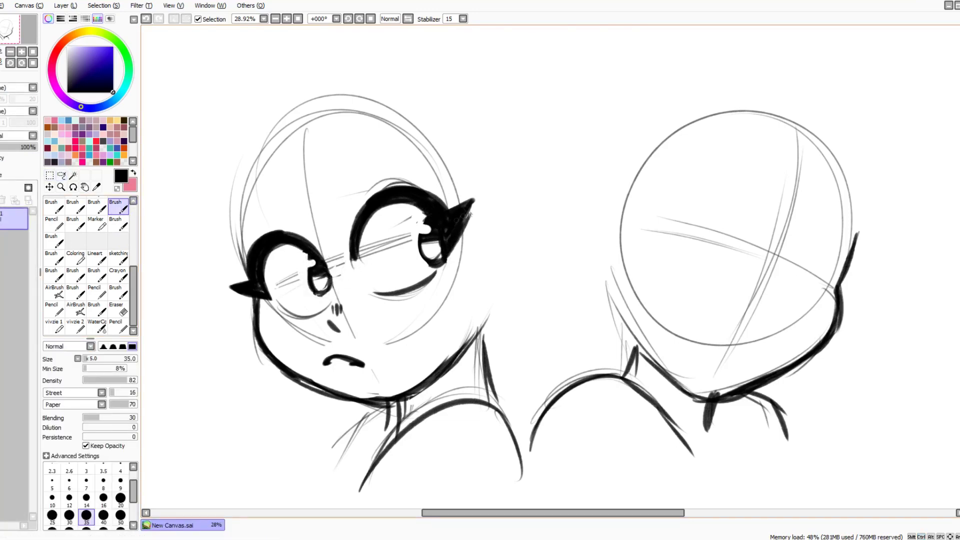
Step: Clean up the larger eye's lash wing and the edges of both irises with alternating eraser and brush strokes
key(e)
drag(453, 201, 473, 204)
key(b)
key(e)
mouse_move(440, 250)
mouse_down()
mouse_move(456, 261)
mouse_move(424, 246)
mouse_move(453, 258)
mouse_up()
key(b)
key(e)
drag(310, 290, 327, 277)
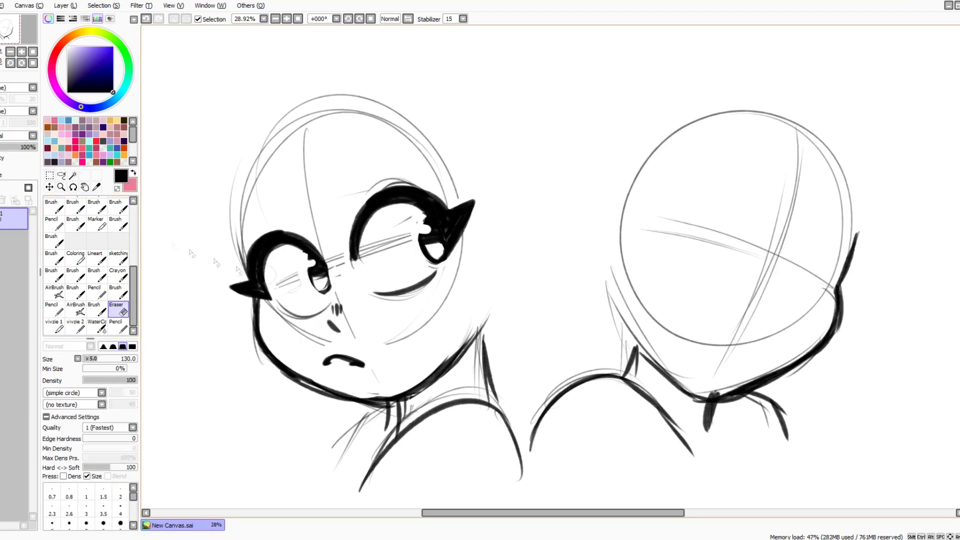
key(b)
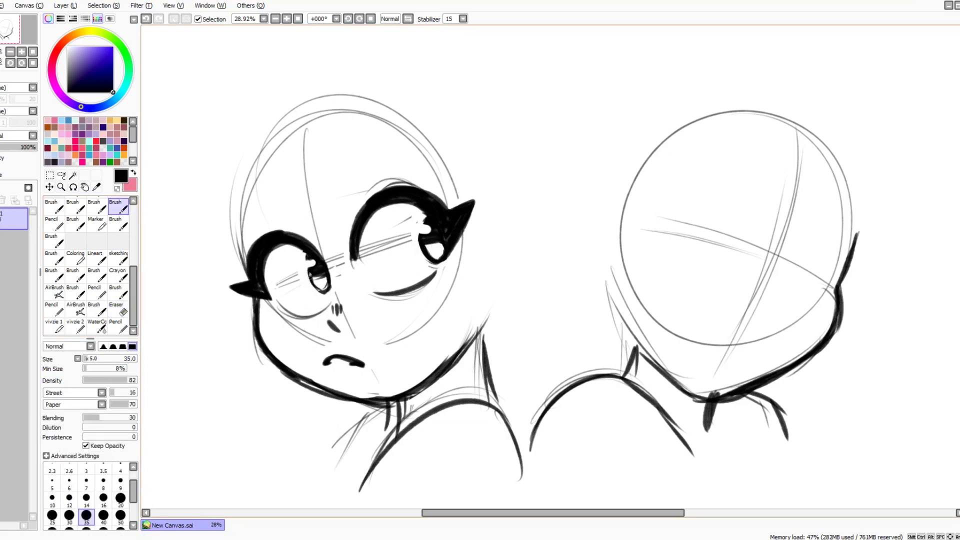
Step: Add short lower lashes under both eyes, darken the smaller eye's lower lid, and clean up the jawline
drag(436, 291, 429, 281)
mouse_move(328, 306)
mouse_down()
mouse_move(280, 315)
mouse_move(328, 308)
mouse_up()
drag(274, 316, 290, 316)
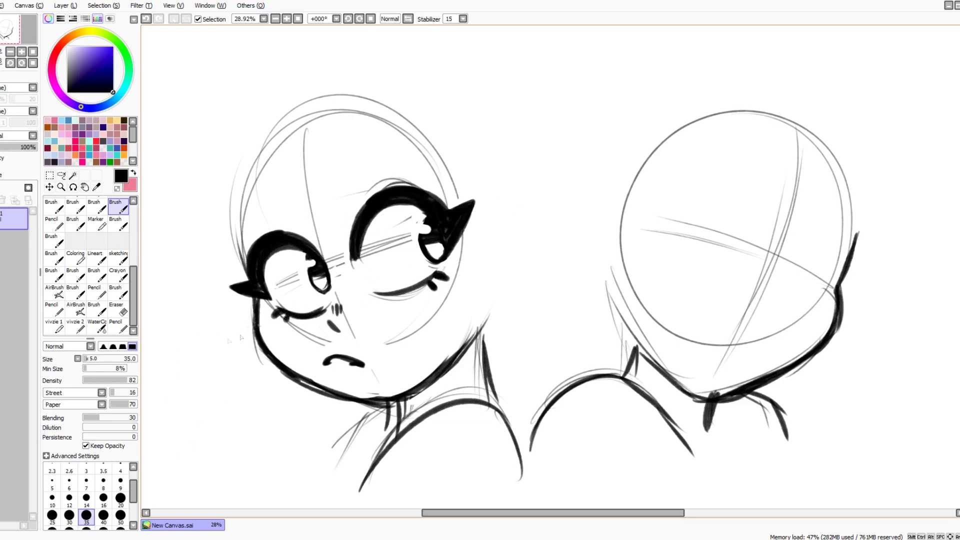
key(e)
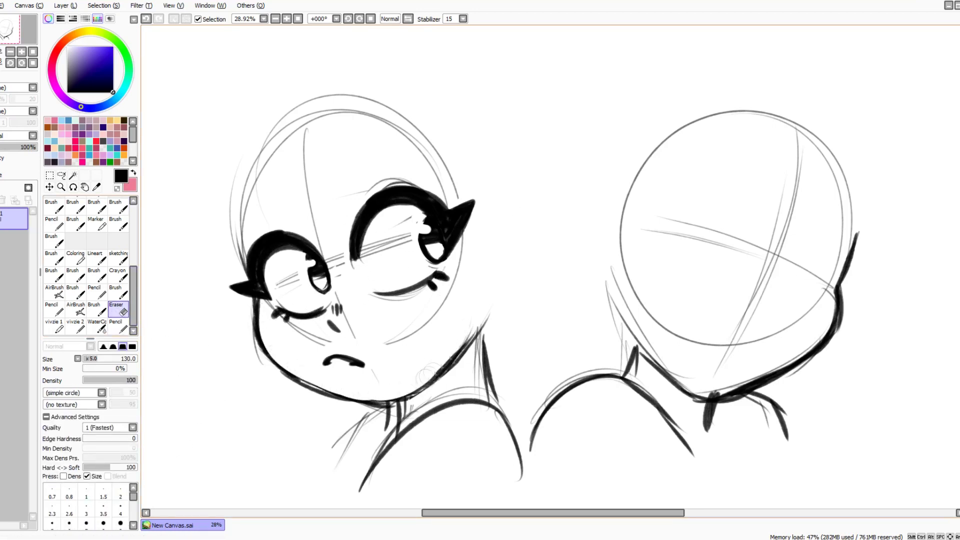
key(b)
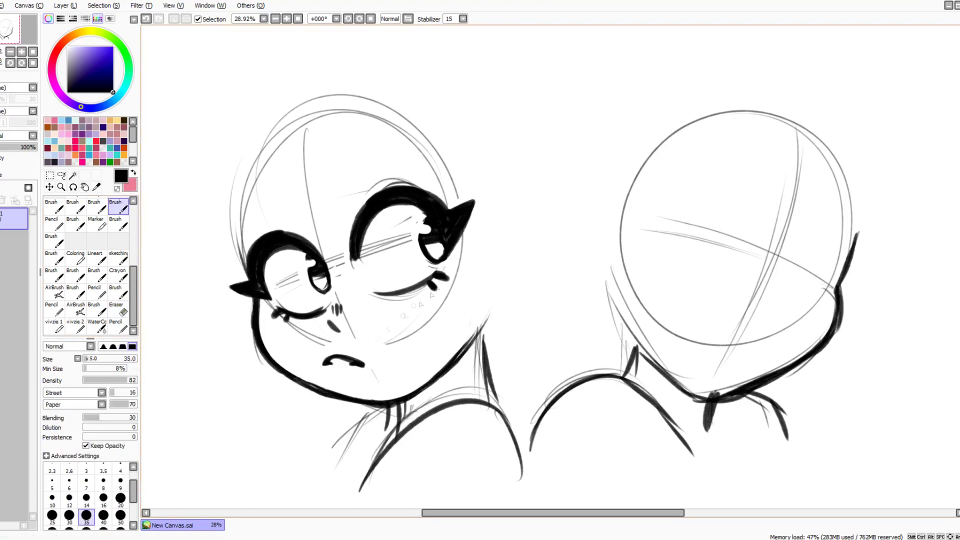
Step: Draw two thick outlined eyebrows above the eyes and tidy their edges
drag(244, 219, 279, 178)
drag(333, 158, 393, 150)
key(e)
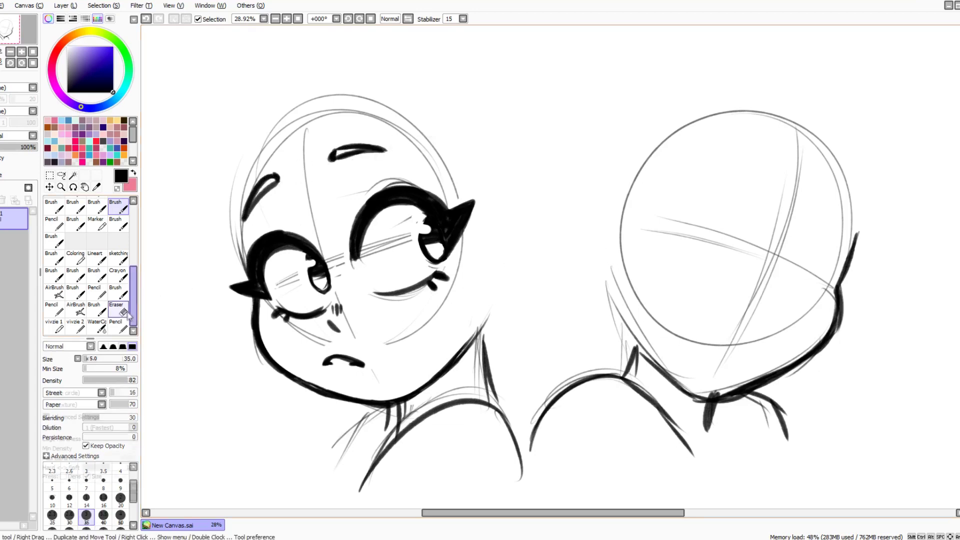
key(b)
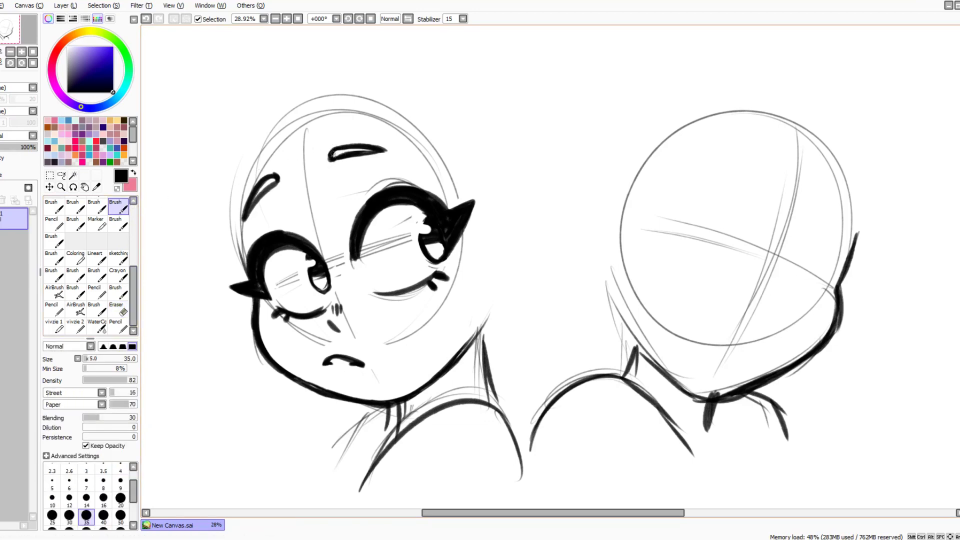
Step: Lasso each eyebrow separately and transform it, shifting both slightly toward the ear side of the face
key(a)
mouse_move(252, 191)
mouse_down()
mouse_move(288, 171)
mouse_move(299, 184)
mouse_move(284, 203)
mouse_up()
key(ctrl+t)
key(Return)
drag(348, 138, 343, 139)
key(ctrl+t)
drag(405, 146, 370, 161)
key(Return)
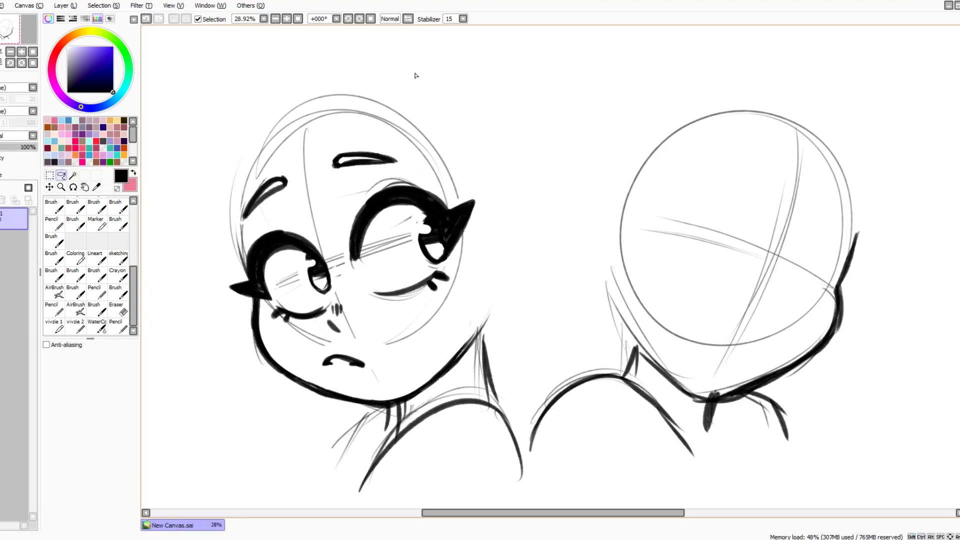
Step: Draw the outline of a large pointed elf ear extending up and outward from the left head's near side
key(b)
drag(477, 171, 595, 119)
drag(506, 277, 553, 212)
mouse_move(555, 218)
mouse_down()
mouse_move(580, 182)
mouse_move(599, 118)
mouse_up()
drag(476, 171, 595, 119)
drag(592, 123, 509, 277)
Step: Draw the inner-ear line and the hair tufts behind the cheek, and clean up the lines joining the jaw
mouse_move(568, 153)
mouse_down()
mouse_move(494, 250)
mouse_move(445, 403)
mouse_up()
mouse_move(555, 214)
mouse_down()
mouse_move(567, 316)
mouse_move(503, 360)
mouse_up()
mouse_move(517, 325)
mouse_down()
mouse_move(501, 361)
mouse_move(447, 404)
mouse_up()
mouse_move(493, 284)
mouse_down()
mouse_move(453, 357)
mouse_move(498, 296)
mouse_move(450, 399)
mouse_up()
click(119, 293)
click(119, 310)
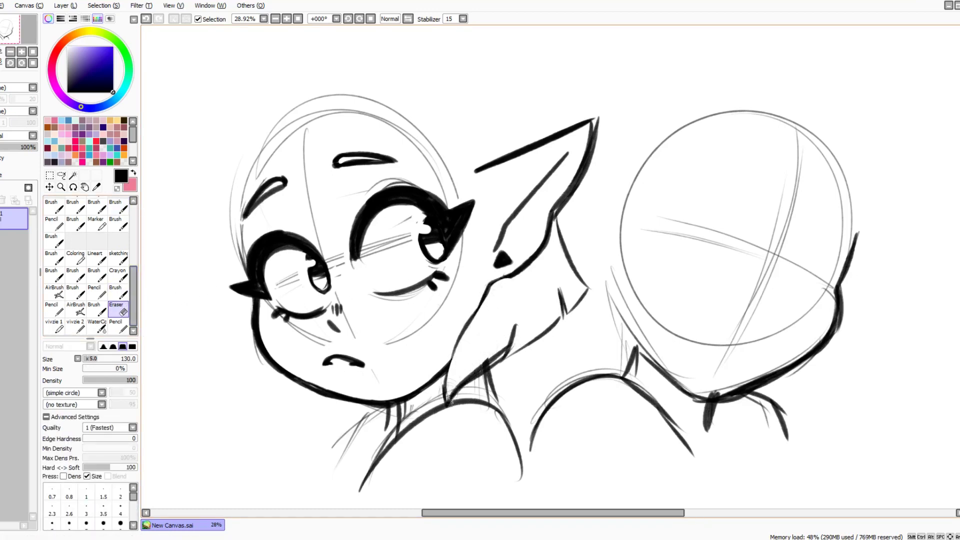
key(b)
drag(485, 297, 444, 366)
drag(513, 343, 453, 390)
Step: Draw the hair strands leading to the ear and a jagged short fringe across the forehead
drag(417, 133, 475, 170)
drag(439, 130, 506, 159)
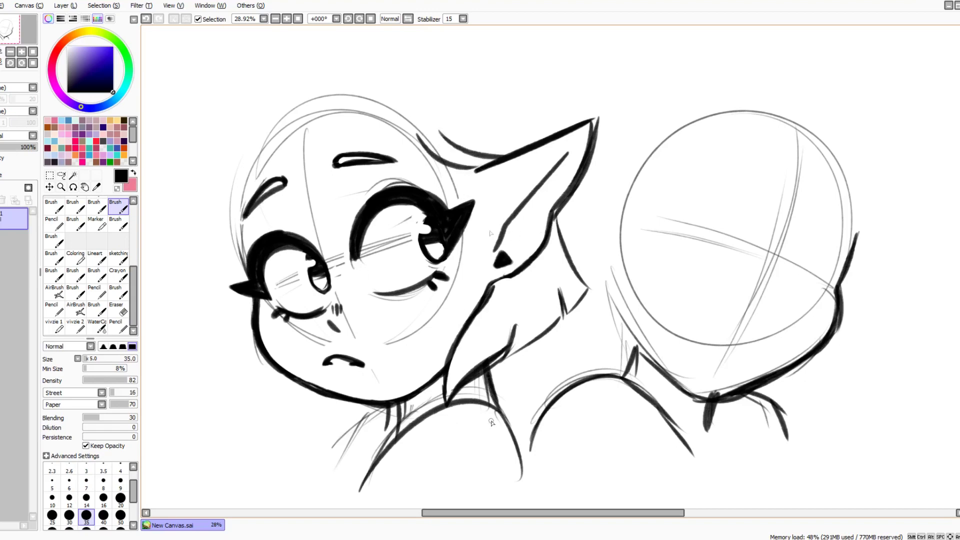
mouse_move(318, 125)
mouse_down()
mouse_move(303, 164)
mouse_move(320, 161)
mouse_up()
mouse_move(294, 96)
mouse_down()
mouse_move(279, 150)
mouse_move(255, 173)
mouse_up()
key(ctrl+z)
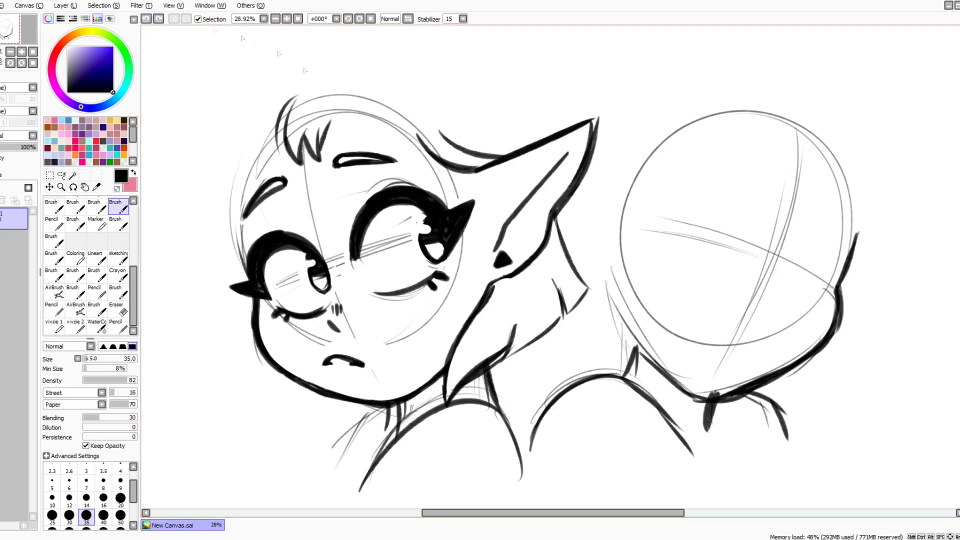
drag(321, 151, 361, 143)
mouse_move(276, 149)
mouse_down()
mouse_move(255, 173)
mouse_move(241, 170)
mouse_up()
mouse_move(252, 175)
mouse_down()
mouse_move(237, 269)
mouse_move(250, 176)
mouse_up()
drag(396, 144, 419, 140)
Step: Draw sweeping curved strands that build up the hair volume over the crown and forehead side
drag(303, 131, 376, 52)
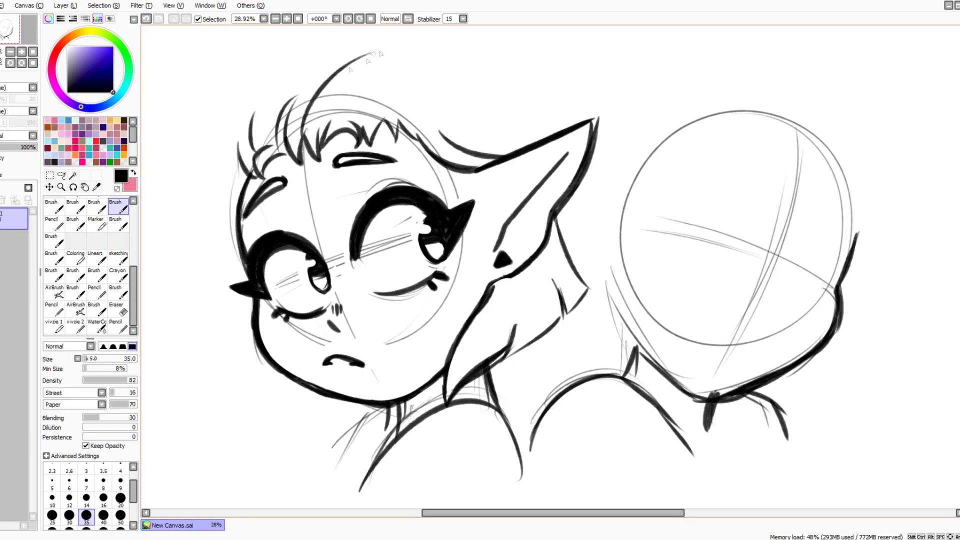
drag(254, 151, 317, 63)
drag(281, 87, 378, 52)
drag(352, 107, 417, 65)
drag(380, 102, 433, 80)
drag(249, 177, 260, 102)
mouse_move(236, 173)
mouse_down()
mouse_move(214, 236)
mouse_move(171, 203)
mouse_up()
key(ctrl+z)
drag(238, 233, 180, 197)
mouse_move(255, 311)
mouse_down()
mouse_move(210, 271)
mouse_move(173, 188)
mouse_up()
mouse_move(173, 188)
mouse_down()
mouse_move(236, 230)
mouse_move(174, 191)
mouse_up()
click(145, 20)
click(145, 20)
click(145, 20)
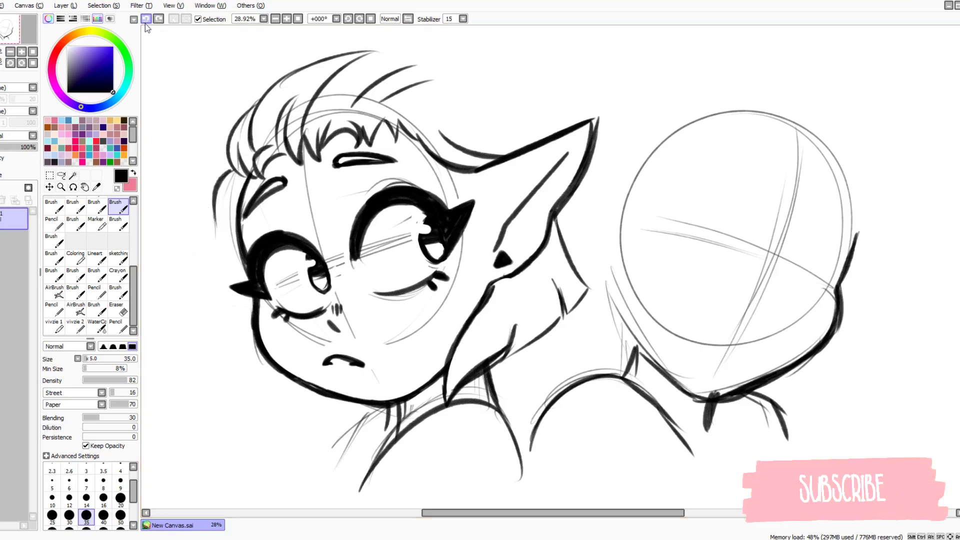
Step: Draw the smaller pointed ear on the far side of the face and trim its tip and outer edge
drag(149, 209, 204, 277)
mouse_move(253, 304)
mouse_down()
mouse_move(206, 273)
mouse_move(154, 212)
mouse_move(239, 234)
mouse_up()
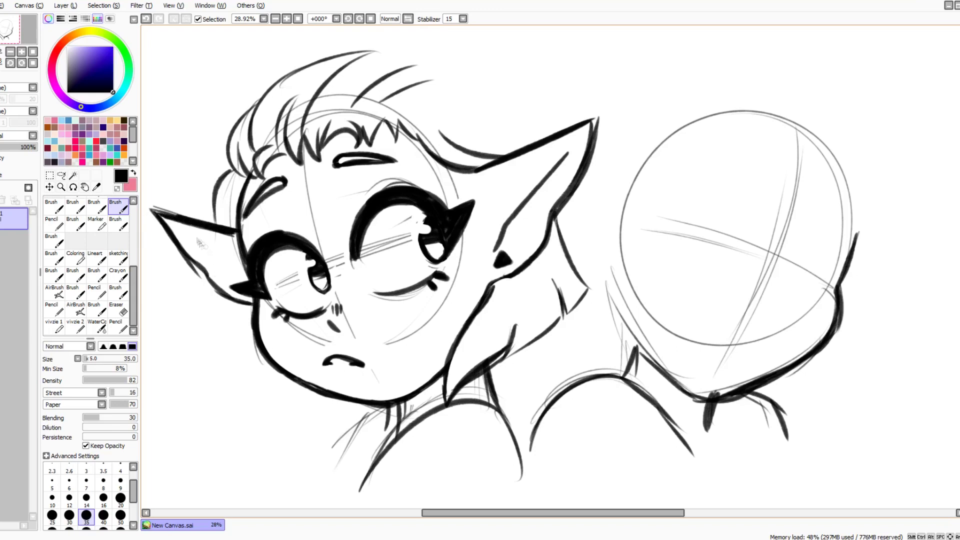
click(118, 309)
mouse_move(151, 215)
mouse_down()
mouse_move(161, 206)
mouse_move(210, 216)
mouse_move(198, 275)
mouse_up()
click(118, 206)
Step: Lasso and transform the left head's far ear to tuck it against the face, and reinforce the hair strands above it
key(a)
mouse_move(252, 311)
mouse_down()
mouse_move(218, 222)
mouse_move(250, 308)
mouse_up()
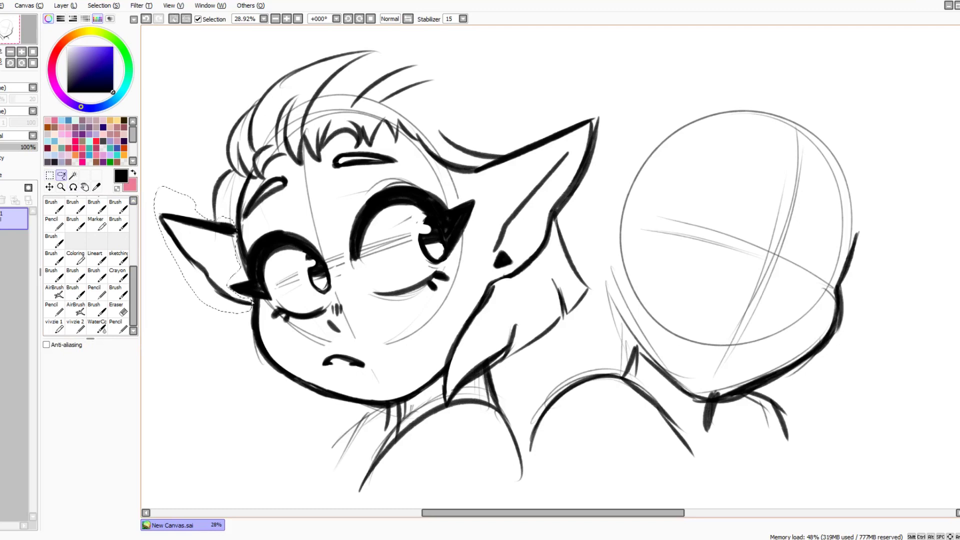
key(ctrl+t)
mouse_move(174, 256)
mouse_down()
mouse_move(160, 255)
mouse_move(202, 290)
mouse_up()
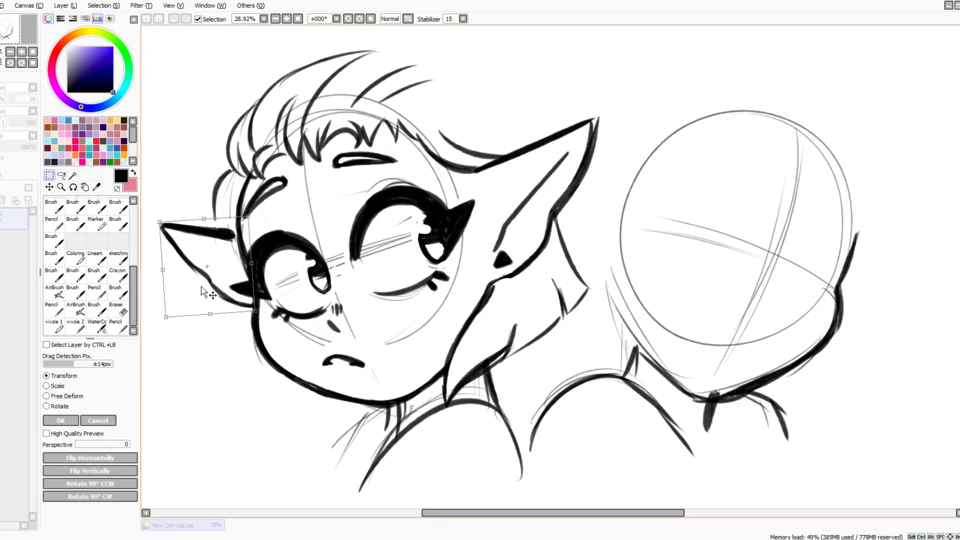
drag(248, 218, 245, 221)
drag(160, 223, 158, 225)
drag(246, 221, 256, 220)
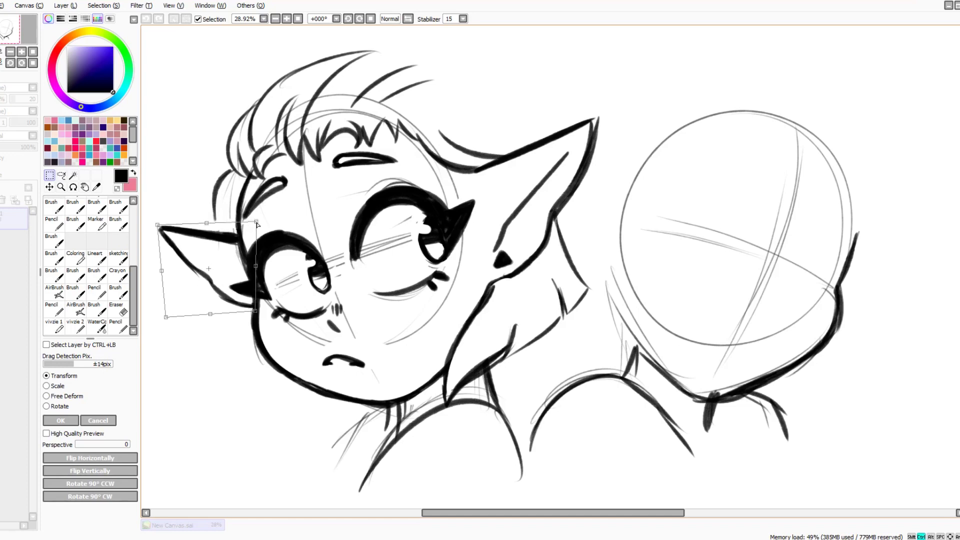
key(Return)
key(ctrl+d)
key(b)
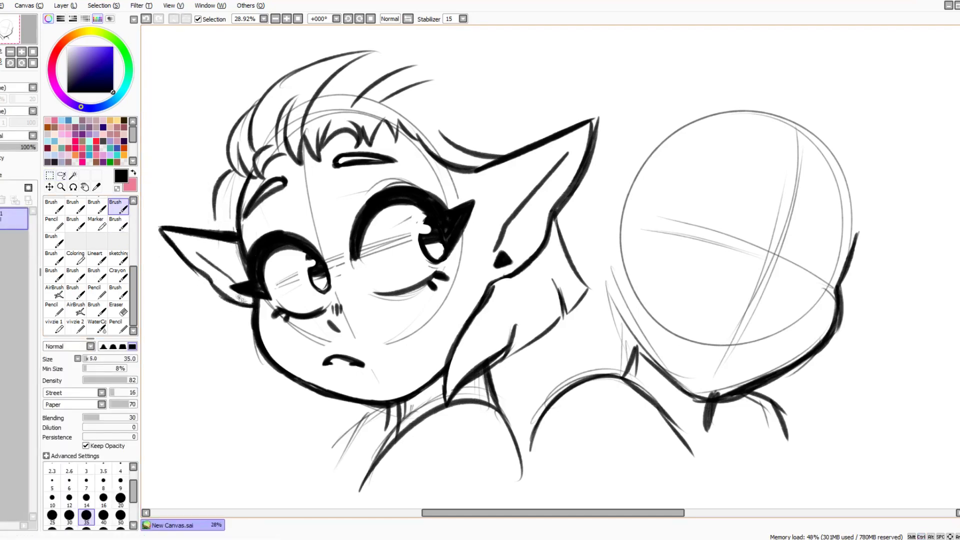
drag(231, 195, 222, 230)
drag(232, 168, 210, 238)
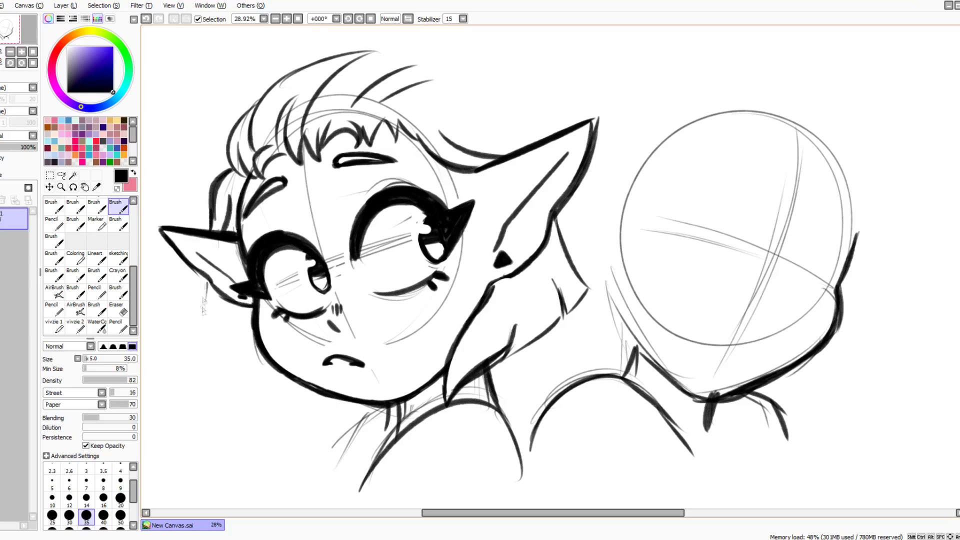
drag(206, 283, 179, 334)
drag(184, 342, 200, 364)
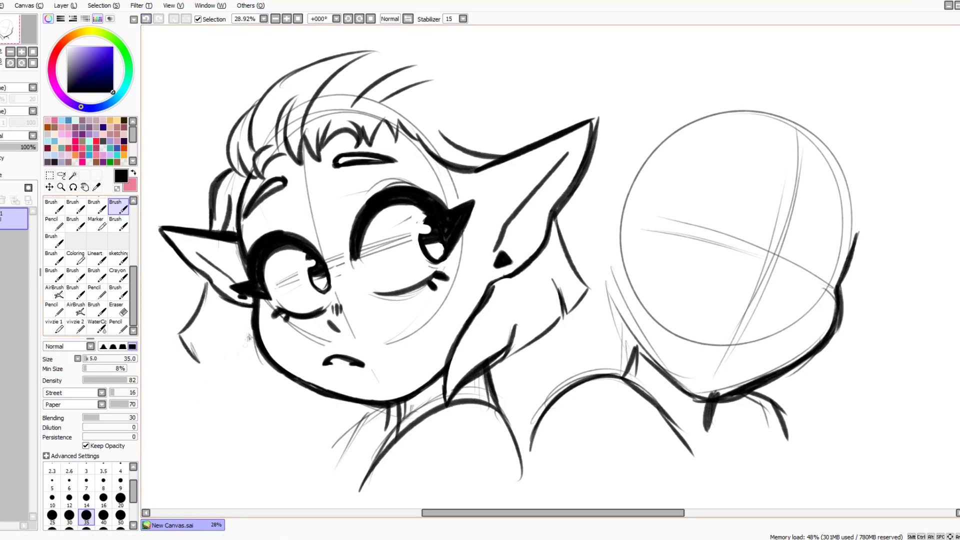
mouse_move(249, 308)
mouse_down()
mouse_move(197, 440)
mouse_move(188, 369)
mouse_up()
mouse_move(212, 314)
mouse_down()
mouse_move(188, 403)
mouse_move(259, 353)
mouse_up()
click(118, 309)
key(ctrl+z)
key(ctrl+z)
key(ctrl+z)
key(ctrl+z)
key(ctrl+z)
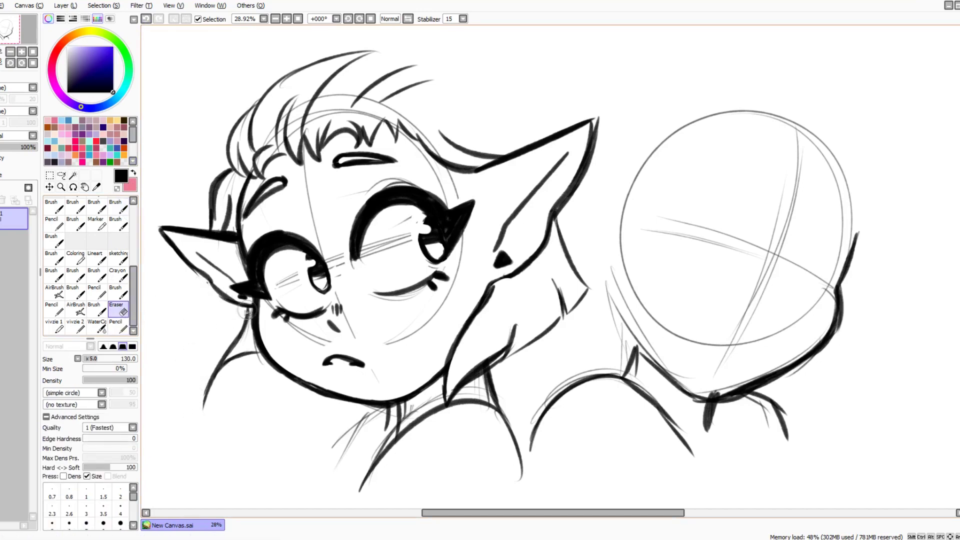
Step: Draw a long pointed hair lock hanging from the far ear and curving back to the jaw
click(118, 206)
drag(207, 278, 176, 419)
mouse_move(176, 426)
mouse_down()
mouse_move(203, 370)
mouse_move(245, 353)
mouse_up()
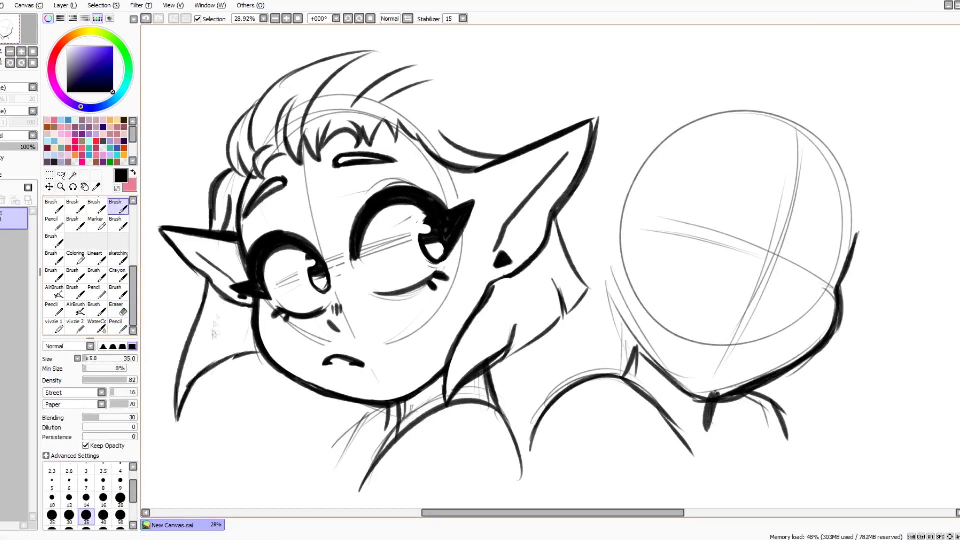
Step: Lasso the hanging hair lock and distort its corners so that it tilts inward and sits closer to the jaw
click(61, 175)
mouse_move(203, 280)
mouse_down()
mouse_move(213, 294)
mouse_move(183, 290)
mouse_up()
key(ctrl+t)
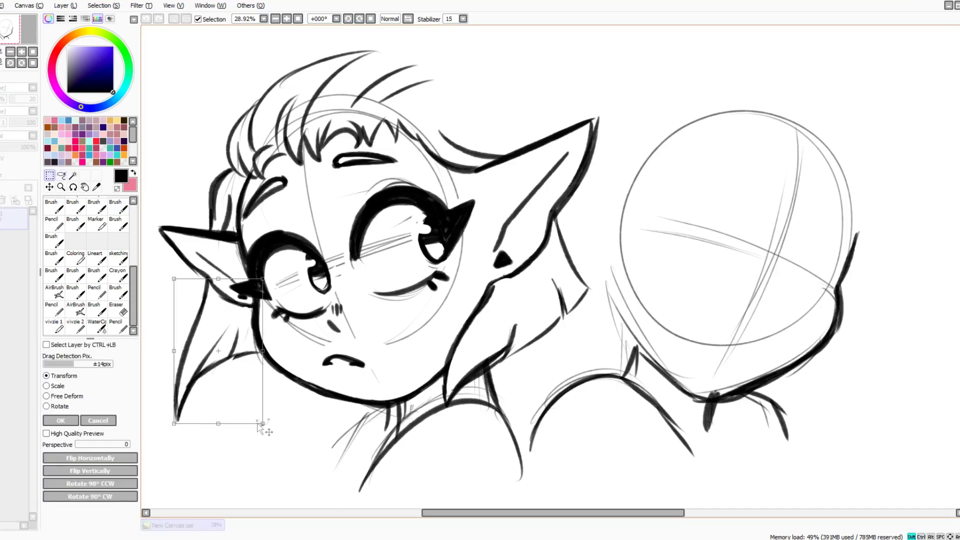
drag(263, 423, 281, 455)
drag(174, 454, 174, 437)
drag(174, 280, 162, 261)
drag(217, 309, 224, 332)
drag(169, 455, 180, 425)
drag(288, 477, 295, 471)
drag(159, 415, 162, 420)
drag(207, 399, 206, 395)
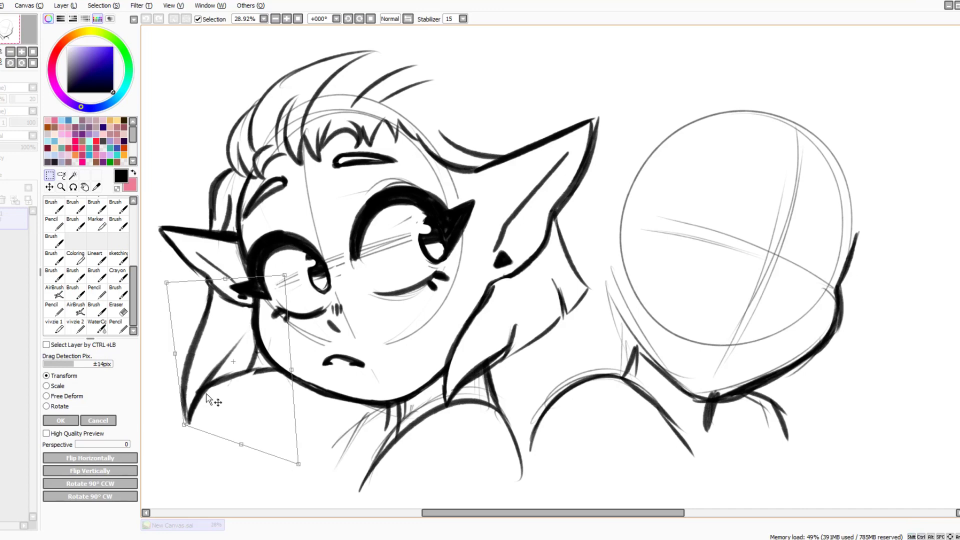
key(Return)
key(ctrl+d)
Step: Draw the left character's neck lines and shoulder outline, erasing and redrawing the rough strokes
click(118, 206)
drag(399, 404, 399, 438)
mouse_move(384, 406)
mouse_down()
mouse_move(322, 465)
mouse_move(388, 436)
mouse_up()
drag(494, 366, 514, 446)
click(125, 311)
drag(390, 408, 387, 433)
drag(497, 369, 511, 423)
click(119, 206)
drag(395, 402, 399, 423)
drag(487, 374, 523, 477)
Step: Outline the back of the hair from the crown down to the near ear and erase the stray line ends
drag(426, 62, 455, 84)
drag(411, 122, 464, 92)
drag(508, 130, 512, 152)
drag(468, 97, 514, 151)
click(123, 311)
drag(507, 115, 518, 138)
mouse_move(469, 106)
mouse_down()
mouse_move(507, 149)
mouse_move(492, 125)
mouse_up()
click(118, 207)
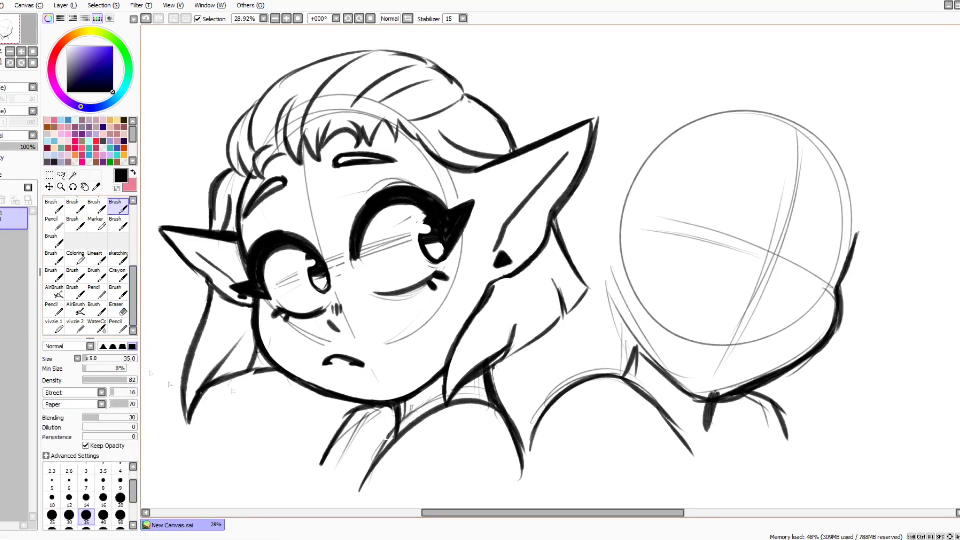
Step: Lasso both eyebrows of the left head, shift them slightly down, and touch up their ends
key(e)
key(l)
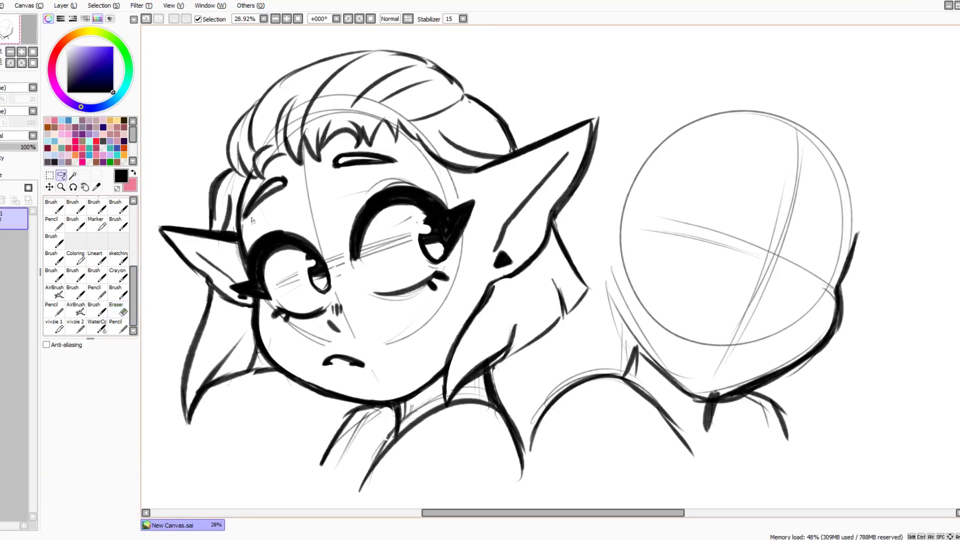
key(ctrl+t)
drag(325, 206, 325, 213)
key(Return)
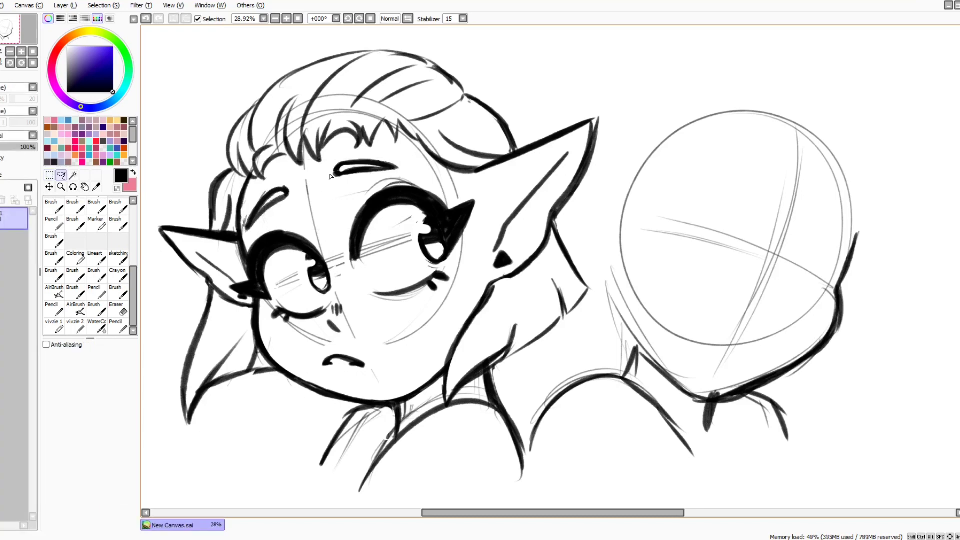
key(ctrl+t)
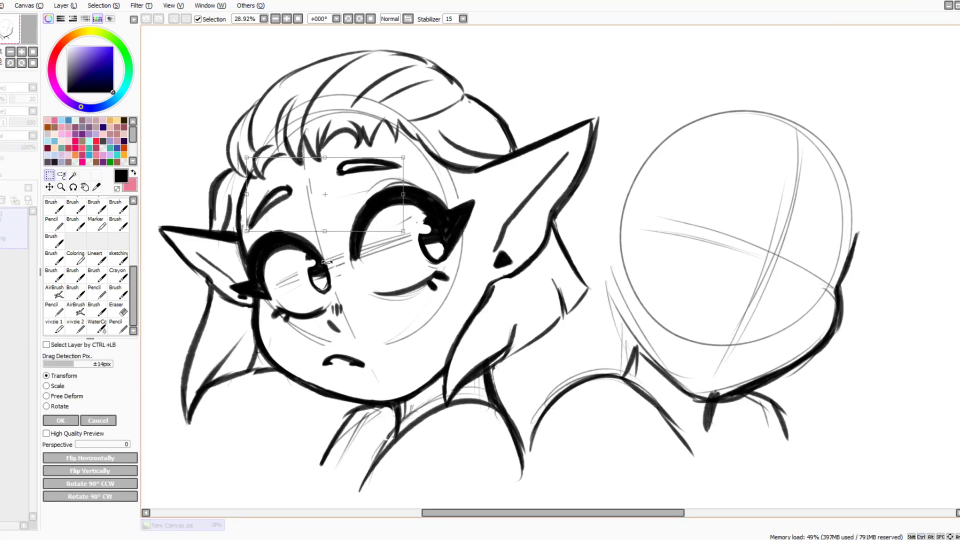
key(Return)
key(ctrl+t)
drag(361, 201, 358, 204)
key(Return)
key(ctrl+d)
key(b)
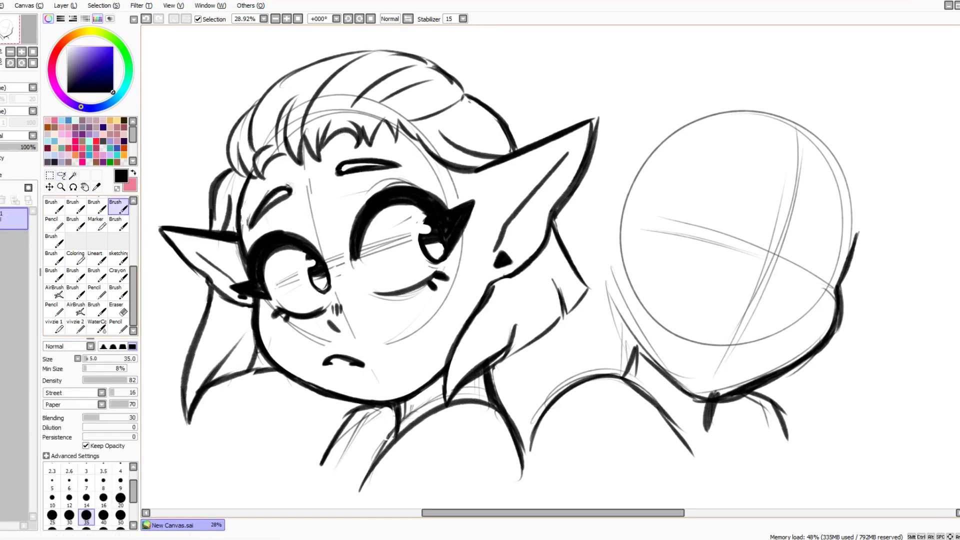
drag(289, 191, 293, 196)
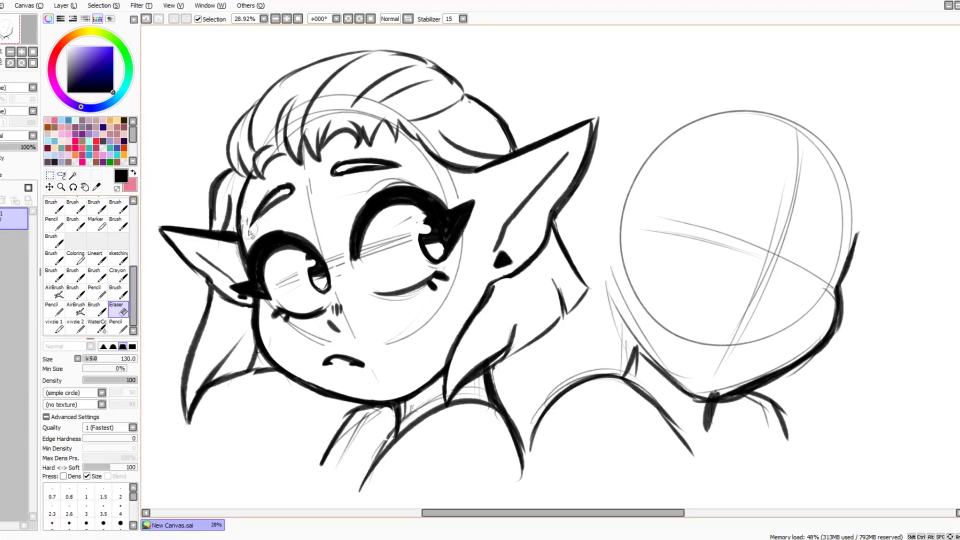
Step: Draw the hair tie band at the back of the left head's crown and the first ponytail stroke
key(b)
drag(417, 56, 466, 72)
click(146, 19)
mouse_move(416, 49)
mouse_down()
mouse_move(452, 62)
mouse_move(473, 91)
mouse_up()
mouse_move(423, 54)
mouse_down()
mouse_move(395, 44)
mouse_move(420, 27)
mouse_up()
click(146, 19)
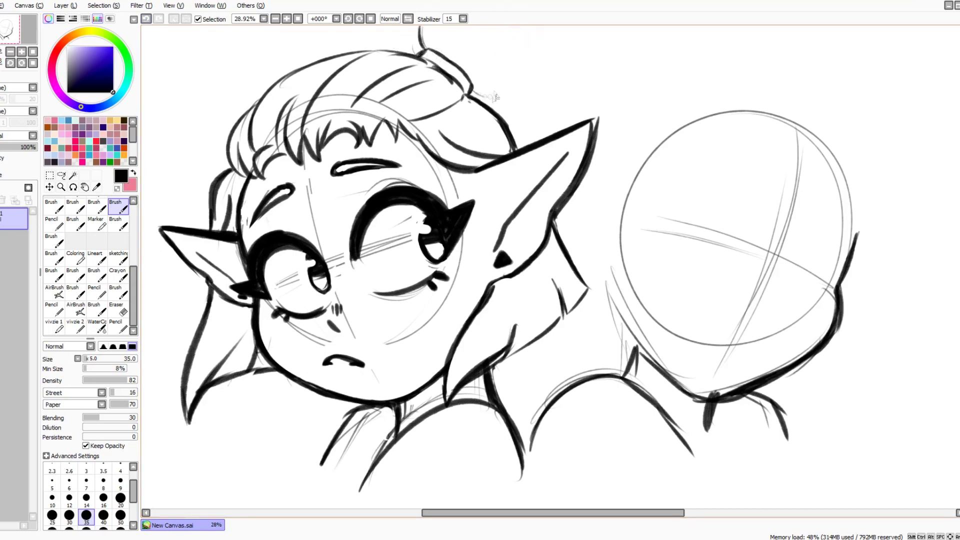
Step: Draw the ponytail's outer contours with jagged, pointed tips behind the hair tie
drag(471, 94, 529, 107)
drag(529, 106, 517, 75)
drag(546, 27, 575, 63)
drag(450, 58, 471, 27)
drag(516, 76, 589, 55)
drag(551, 28, 592, 58)
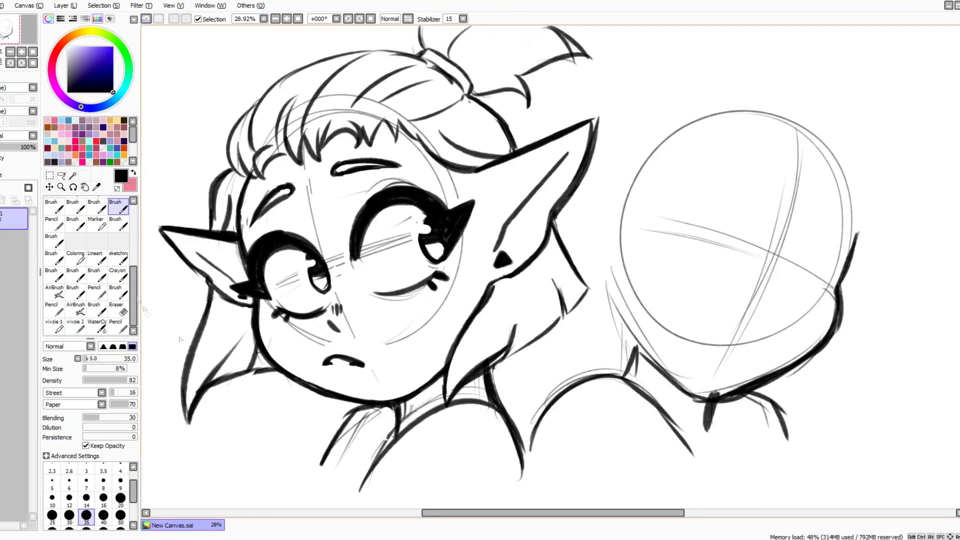
Step: Erase the outer pointed ponytail tip and reshape the lower edge to curve upward
click(118, 309)
mouse_move(525, 73)
mouse_down()
mouse_move(570, 43)
mouse_move(527, 138)
mouse_move(554, 69)
mouse_move(540, 68)
mouse_move(564, 27)
mouse_up()
click(118, 207)
click(146, 19)
click(146, 19)
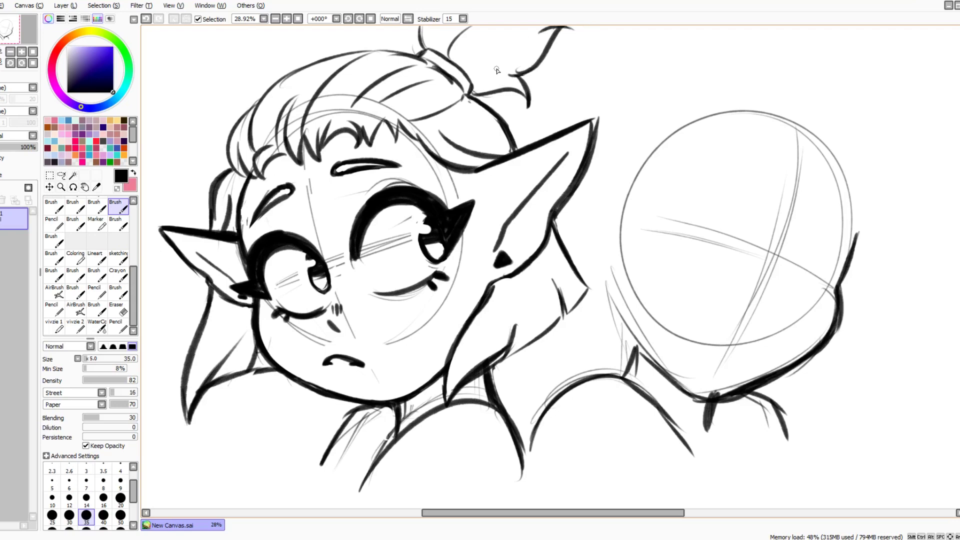
Step: Draw a folded collar around the left character's neck and over the shoulder
mouse_move(399, 425)
mouse_down()
mouse_move(507, 402)
mouse_move(537, 421)
mouse_up()
drag(495, 384, 535, 417)
drag(536, 420, 545, 458)
drag(494, 428, 535, 480)
mouse_move(534, 480)
mouse_down()
mouse_move(543, 459)
mouse_move(360, 475)
mouse_up()
drag(393, 409, 381, 439)
drag(388, 407, 374, 459)
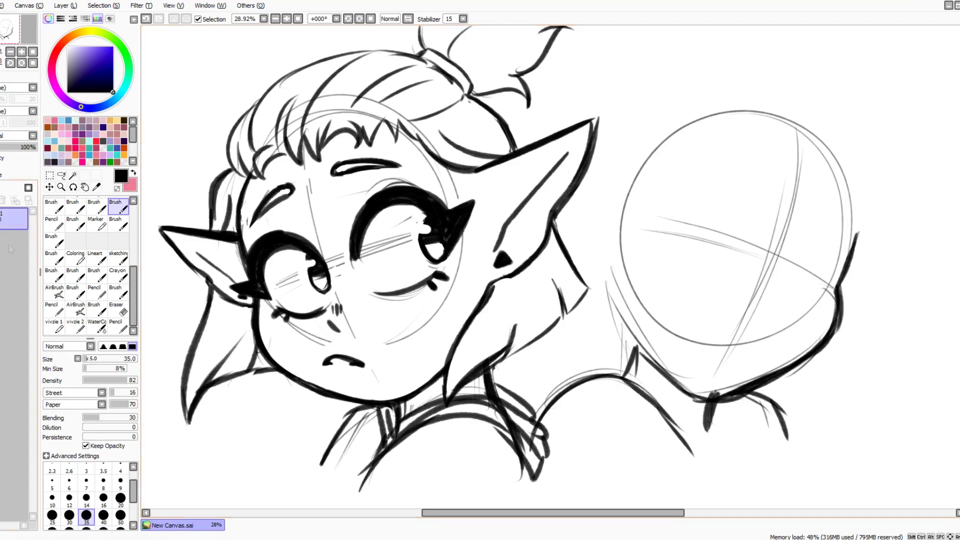
Step: Add a new layer and draw the upper and lower eyelids of both eyes on the right head
click(1, 189)
drag(665, 220, 744, 260)
drag(708, 186, 741, 208)
drag(656, 246, 723, 270)
mouse_move(782, 273)
mouse_down()
mouse_move(800, 248)
mouse_move(835, 240)
mouse_up()
mouse_move(773, 293)
mouse_down()
mouse_move(796, 308)
mouse_move(823, 290)
mouse_up()
mouse_move(780, 260)
mouse_down()
mouse_move(844, 245)
mouse_move(842, 261)
mouse_up()
drag(664, 220, 743, 258)
drag(658, 256, 726, 272)
Step: Draw the irises and both arched eyebrows on the right head
drag(680, 200, 676, 249)
drag(799, 249, 790, 290)
drag(704, 156, 758, 145)
drag(819, 155, 848, 198)
drag(821, 155, 811, 163)
Step: Fill in the pupils, add pointed outer lashes, and thicken the upper lash lines on the right head's eyes
drag(670, 207, 690, 219)
mouse_move(787, 271)
mouse_down()
mouse_move(803, 254)
mouse_move(805, 270)
mouse_up()
mouse_move(856, 233)
mouse_down()
mouse_move(845, 274)
mouse_move(873, 274)
mouse_up()
mouse_move(658, 218)
mouse_down()
mouse_move(627, 205)
mouse_move(654, 243)
mouse_up()
mouse_move(670, 203)
mouse_down()
mouse_move(652, 194)
mouse_move(656, 233)
mouse_move(744, 240)
mouse_move(736, 199)
mouse_up()
drag(784, 255, 845, 253)
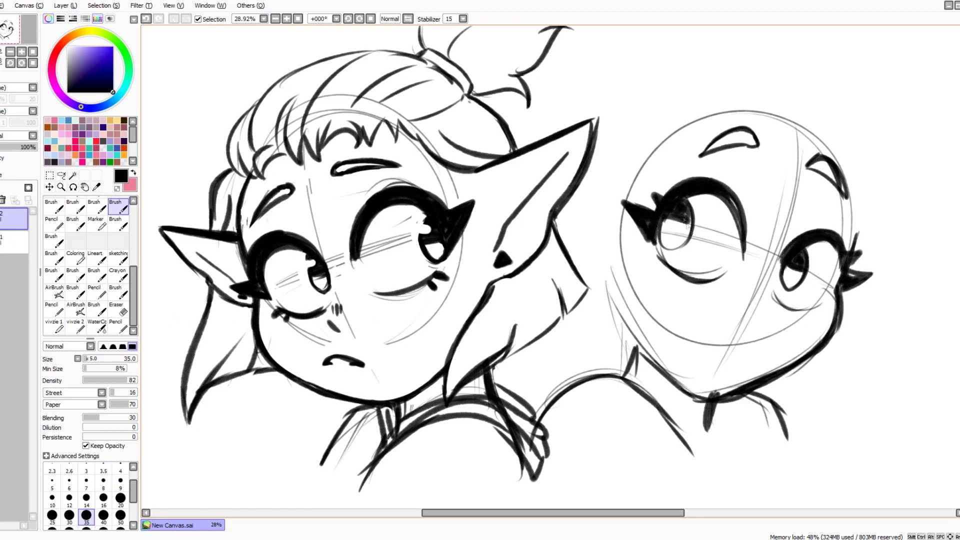
Step: Erase small highlights out of both pupils on the right head
click(119, 309)
drag(685, 209, 692, 212)
drag(803, 260, 808, 263)
click(119, 206)
Step: Lasso the right head's cheek and jaw outline and transform it outward into a fuller, rounder cheek
click(62, 176)
mouse_move(846, 292)
mouse_down()
mouse_move(705, 380)
mouse_move(800, 385)
mouse_move(803, 371)
mouse_up()
key(ctrl+t)
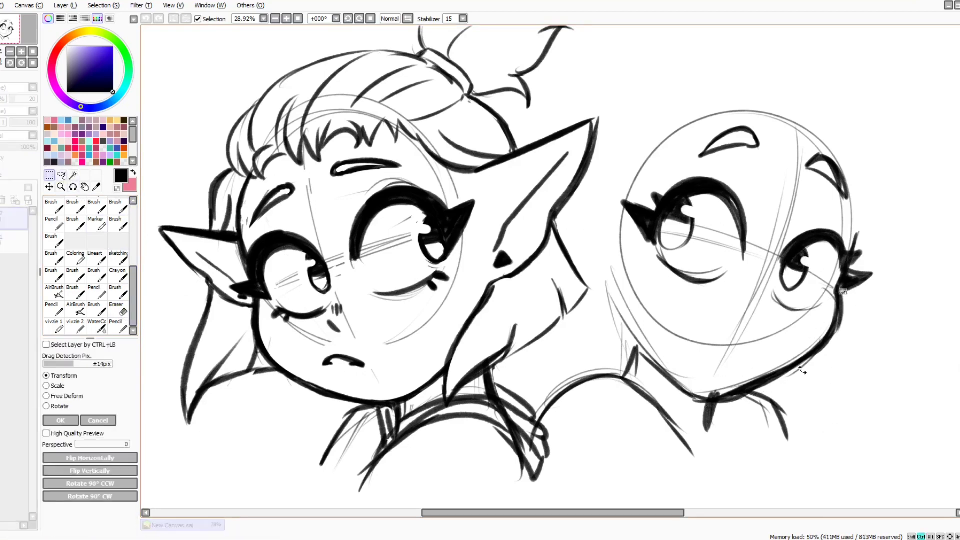
drag(845, 406, 879, 428)
drag(845, 385, 852, 387)
drag(851, 293, 851, 289)
drag(885, 430, 879, 429)
drag(861, 397, 864, 396)
Step: Redraw the right head's jaw line to the chin, darken the far eye's lower lid, and add small lashes and nose marks
click(119, 206)
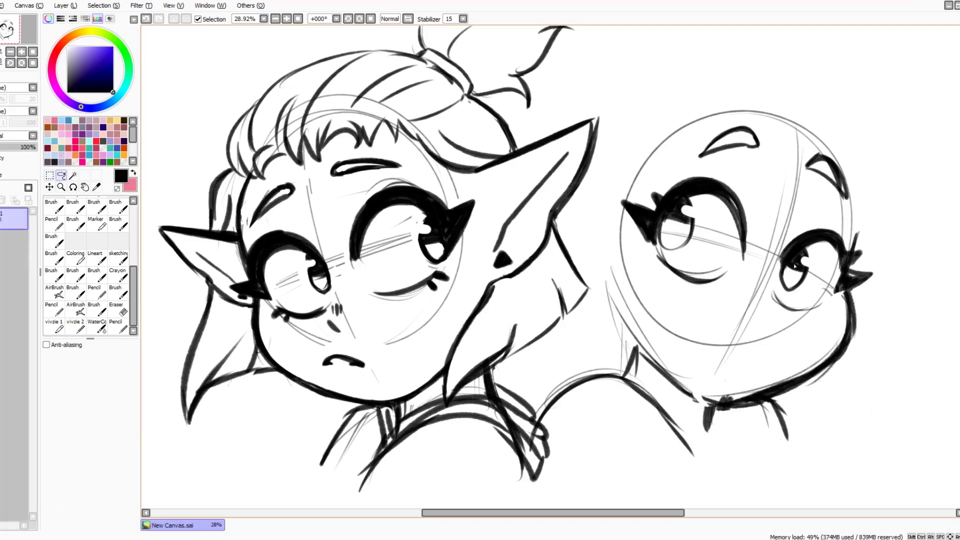
mouse_move(638, 350)
mouse_down()
mouse_move(708, 401)
mouse_move(742, 404)
mouse_up()
drag(776, 297, 824, 307)
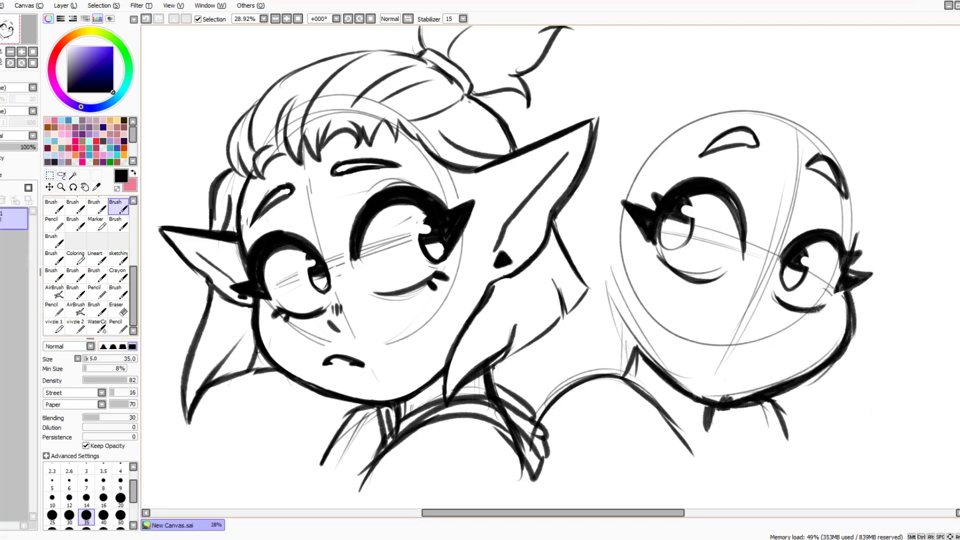
drag(823, 241, 842, 289)
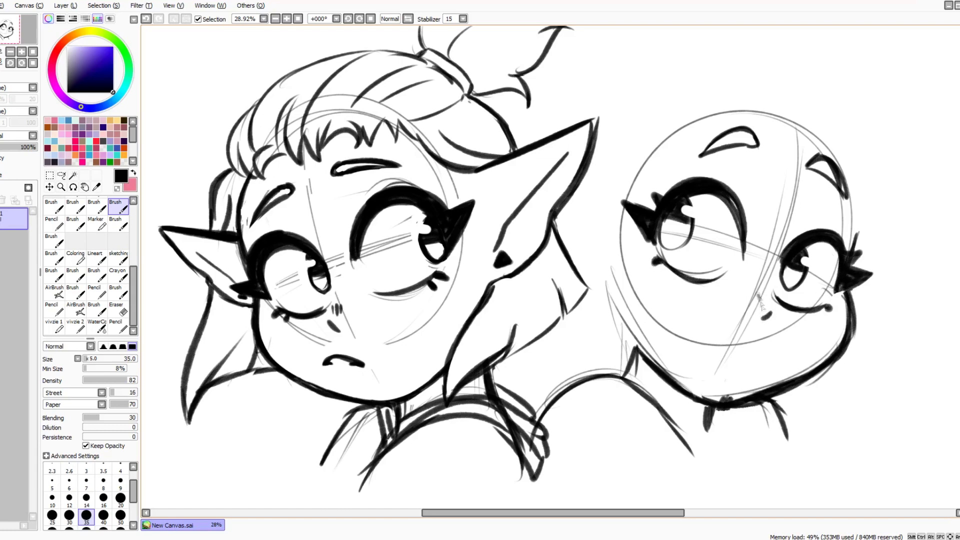
drag(713, 339, 786, 340)
click(146, 19)
mouse_move(675, 323)
mouse_down()
mouse_move(779, 347)
mouse_move(801, 340)
mouse_up()
drag(800, 340, 783, 356)
drag(686, 333, 707, 354)
click(145, 20)
click(145, 20)
drag(686, 333, 800, 341)
mouse_move(804, 342)
mouse_down()
mouse_move(777, 358)
mouse_move(693, 336)
mouse_move(720, 356)
mouse_up()
click(146, 20)
click(146, 20)
click(146, 20)
click(146, 20)
click(146, 20)
Step: Clean up the inner edge of the right head's jaw, and lasso and shift each iris slightly to the left
click(123, 311)
mouse_move(845, 323)
mouse_down()
mouse_move(801, 373)
mouse_move(719, 395)
mouse_up()
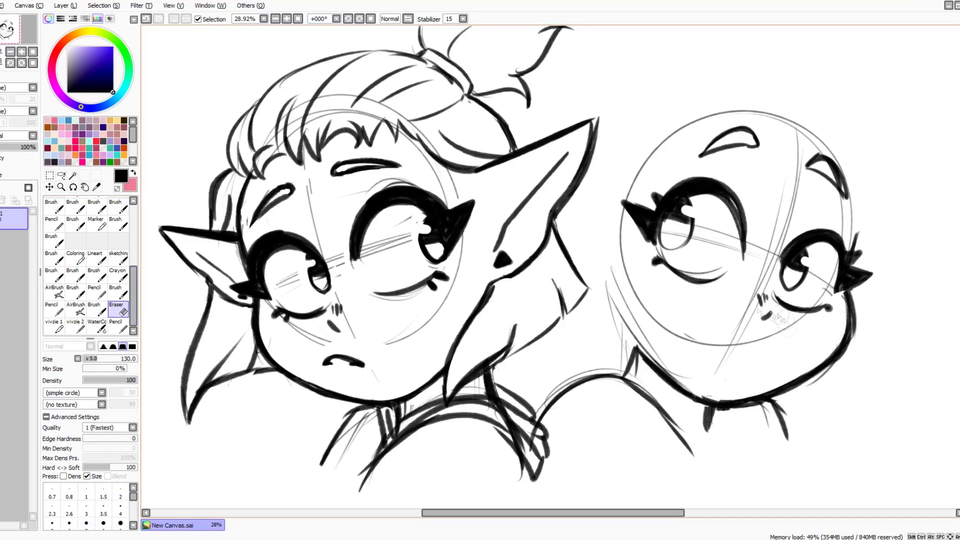
click(61, 175)
mouse_move(808, 277)
mouse_down()
mouse_move(780, 287)
mouse_move(803, 249)
mouse_move(778, 283)
mouse_move(809, 295)
mouse_up()
key(ctrl+t)
key(Return)
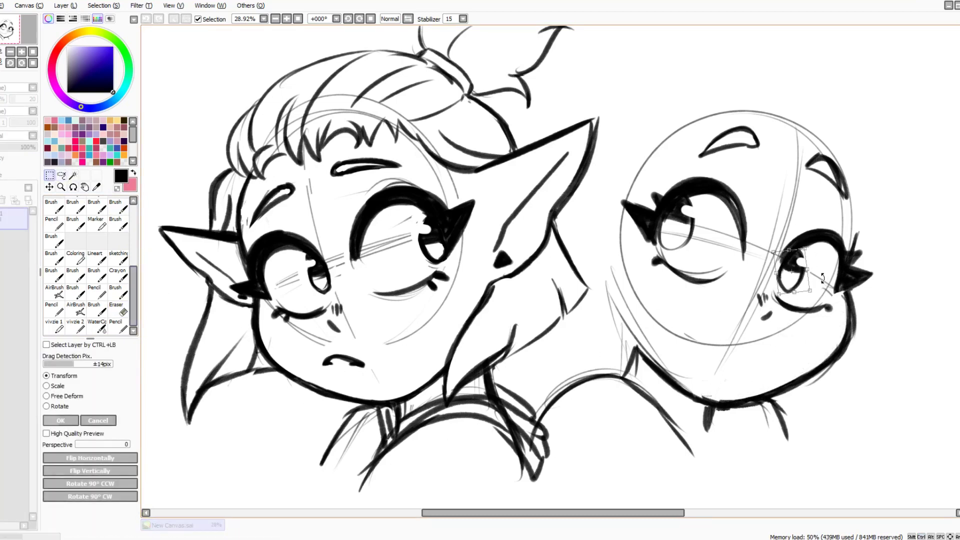
mouse_move(693, 253)
mouse_down()
mouse_move(659, 237)
mouse_move(712, 224)
mouse_move(658, 253)
mouse_up()
key(ctrl+d)
key(ctrl+t)
key(Return)
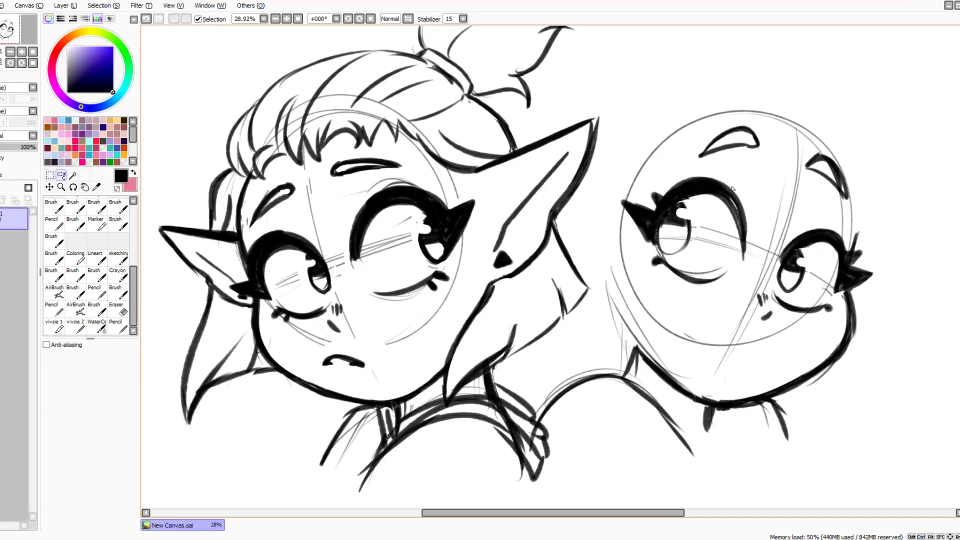
Step: Erase the small extra upper lashes and draw bold lower lashes on both eyes of the right head
key(b)
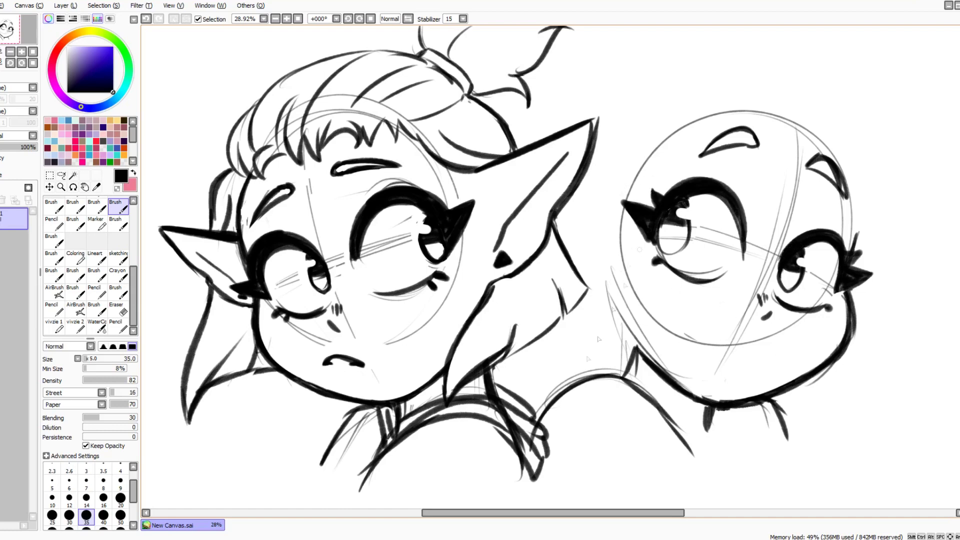
key(e)
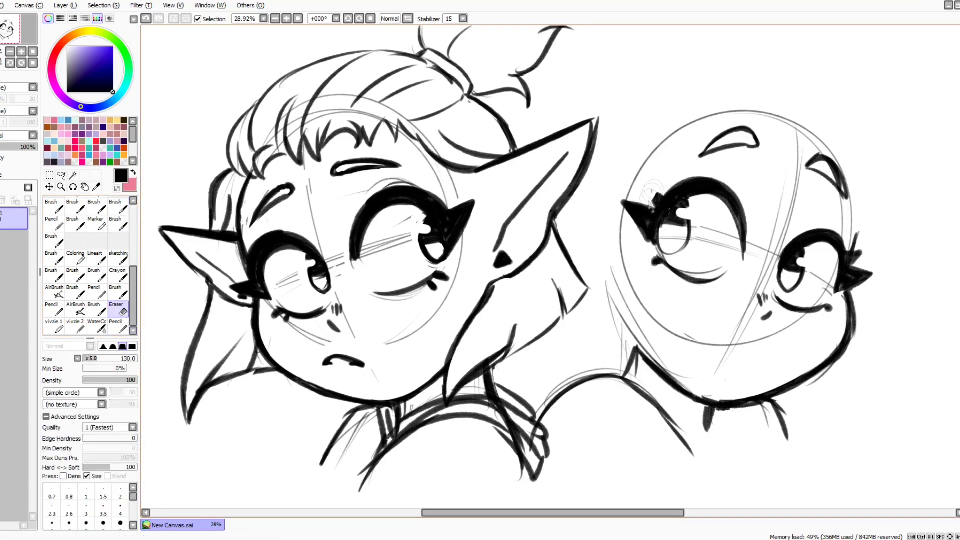
drag(861, 264, 857, 265)
key(b)
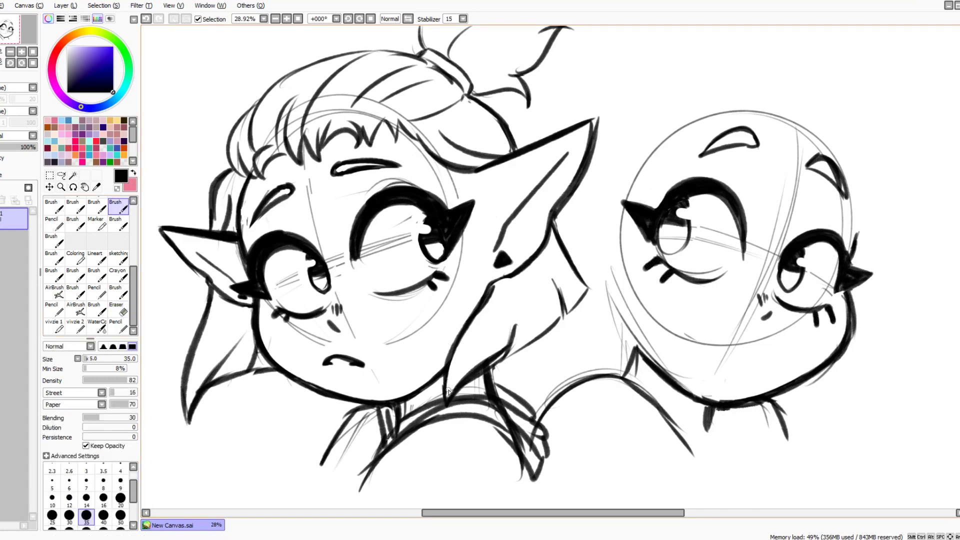
Step: Draw a wavy closed-mouth smile with pointed, thickened corners on the right head, erasing and redrawing its ends
drag(685, 182, 656, 210)
mouse_move(814, 341)
mouse_down()
mouse_move(697, 356)
mouse_move(801, 341)
mouse_up()
key(ctrl+z)
key(ctrl+z)
mouse_move(698, 340)
mouse_down()
mouse_move(800, 341)
mouse_move(776, 361)
mouse_up()
drag(706, 350, 729, 365)
drag(790, 349, 761, 366)
click(120, 310)
drag(695, 339, 715, 352)
drag(800, 348, 775, 368)
click(123, 209)
drag(696, 341, 721, 353)
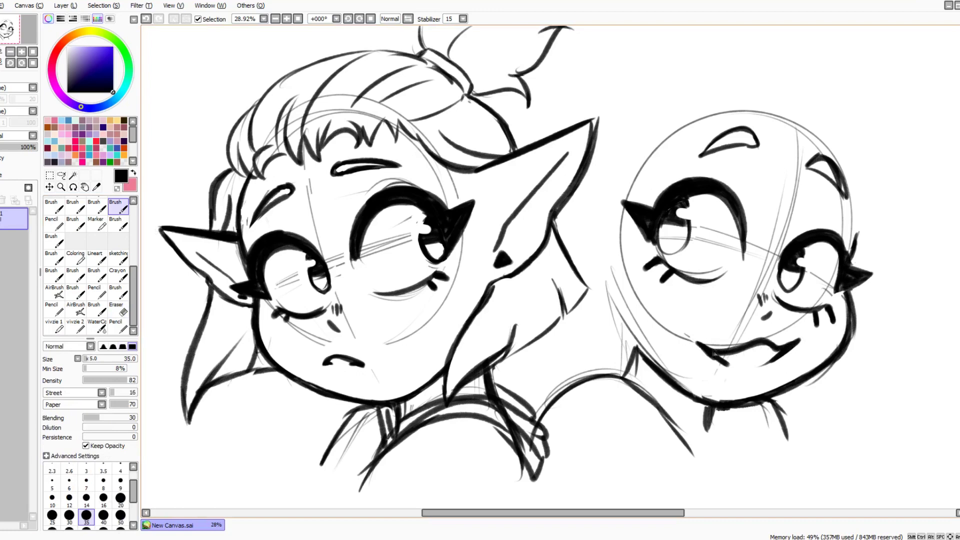
Step: Add dark shading to the right head's irises, touch up the highlights, and darken the near eye's lower lid
key(e)
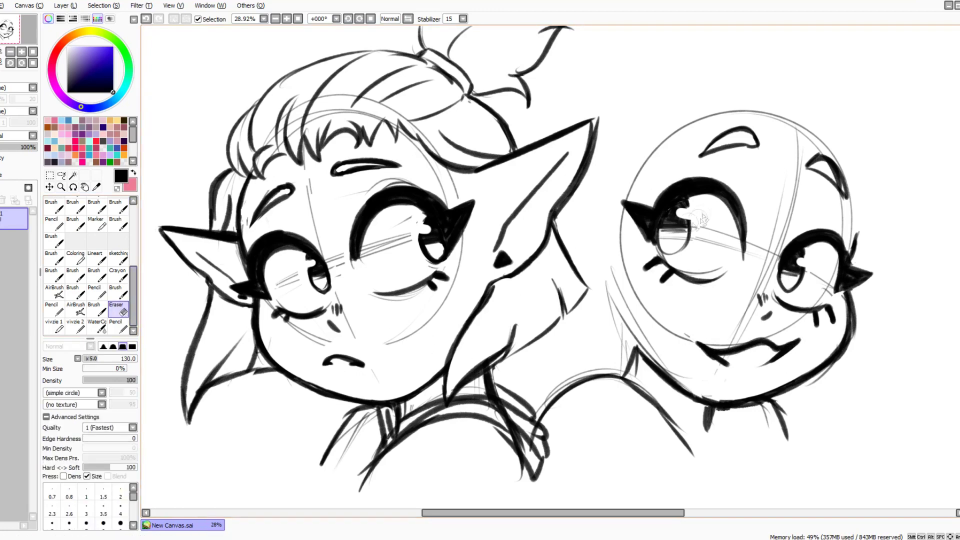
key(b)
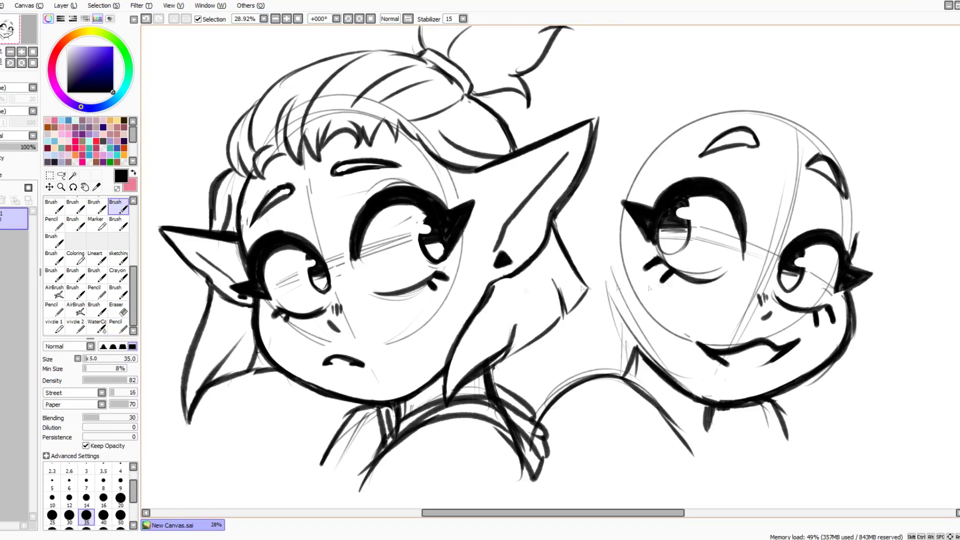
key(e)
key(b)
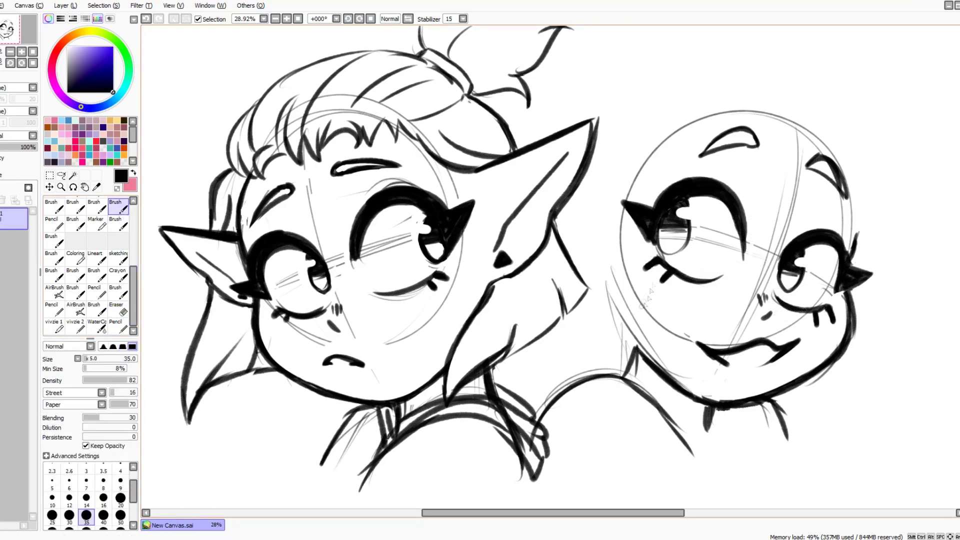
Step: Draw a swept fringe across the right head's forehead, with hair locks framing both sides of the face and an ear curve
drag(857, 181, 667, 166)
drag(667, 167, 764, 113)
drag(858, 181, 838, 317)
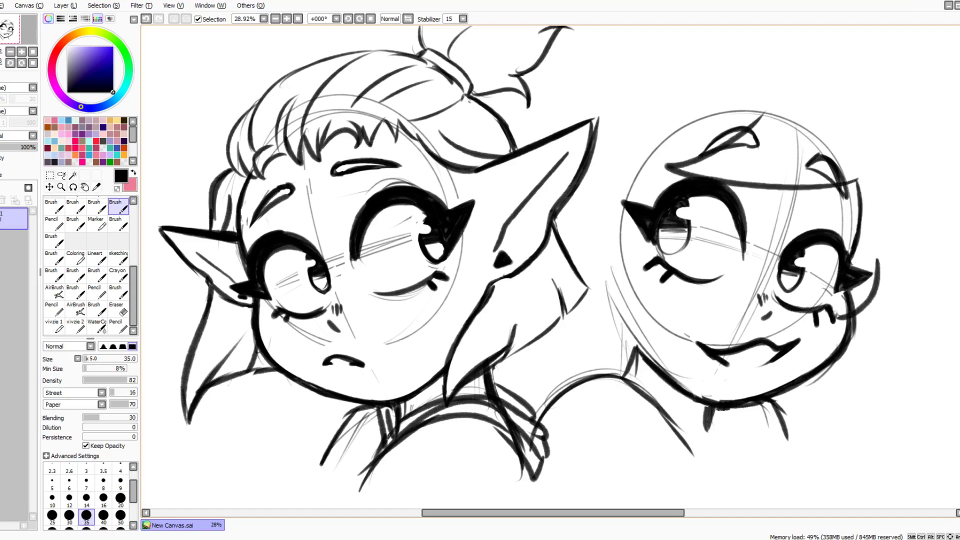
drag(876, 225, 858, 307)
drag(886, 258, 868, 320)
drag(671, 169, 635, 304)
drag(600, 175, 640, 306)
mouse_move(626, 164)
mouse_down()
mouse_move(599, 214)
mouse_move(597, 263)
mouse_up()
Step: Outline the right head's voluminous short hair with spiky tips on top, at the far side and behind the ear
mouse_move(596, 126)
mouse_down()
mouse_move(681, 53)
mouse_move(818, 30)
mouse_up()
drag(813, 78, 826, 27)
drag(862, 90, 952, 142)
mouse_move(950, 148)
mouse_down()
mouse_move(918, 162)
mouse_move(950, 189)
mouse_up()
drag(947, 195, 870, 328)
drag(583, 193, 571, 280)
mouse_move(600, 238)
mouse_down()
mouse_move(563, 328)
mouse_move(618, 372)
mouse_up()
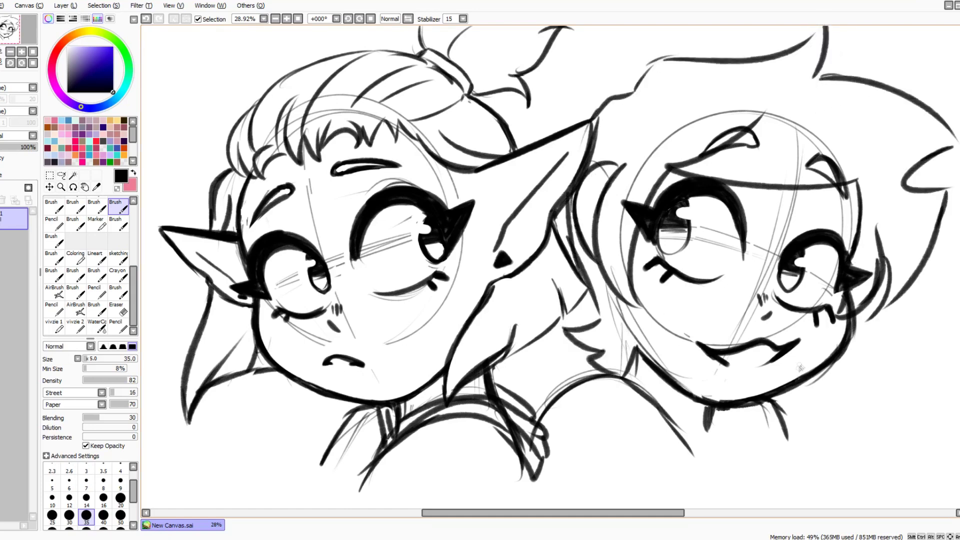
Step: Erase the rough lock beside the right head's far cheek, redraw it as pointed tufts, and add a small tuft under the jaw
drag(896, 262, 862, 326)
drag(623, 300, 649, 357)
click(120, 310)
mouse_move(868, 320)
mouse_down()
mouse_move(878, 296)
mouse_move(844, 315)
mouse_move(861, 303)
mouse_move(850, 345)
mouse_move(813, 382)
mouse_up()
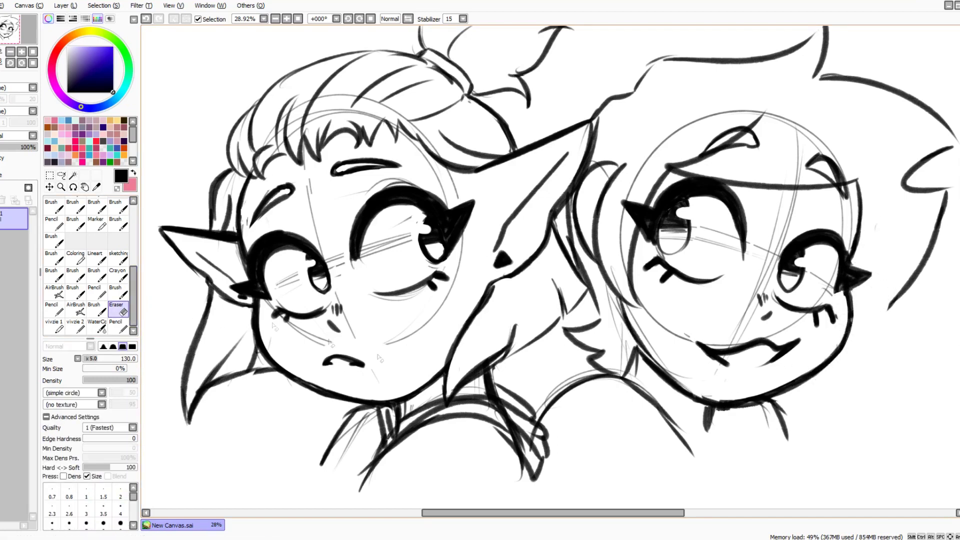
key(b)
drag(881, 253, 875, 305)
mouse_move(888, 232)
mouse_down()
mouse_move(883, 301)
mouse_move(853, 335)
mouse_up()
mouse_move(803, 382)
mouse_down()
mouse_move(793, 405)
mouse_move(751, 418)
mouse_move(775, 428)
mouse_up()
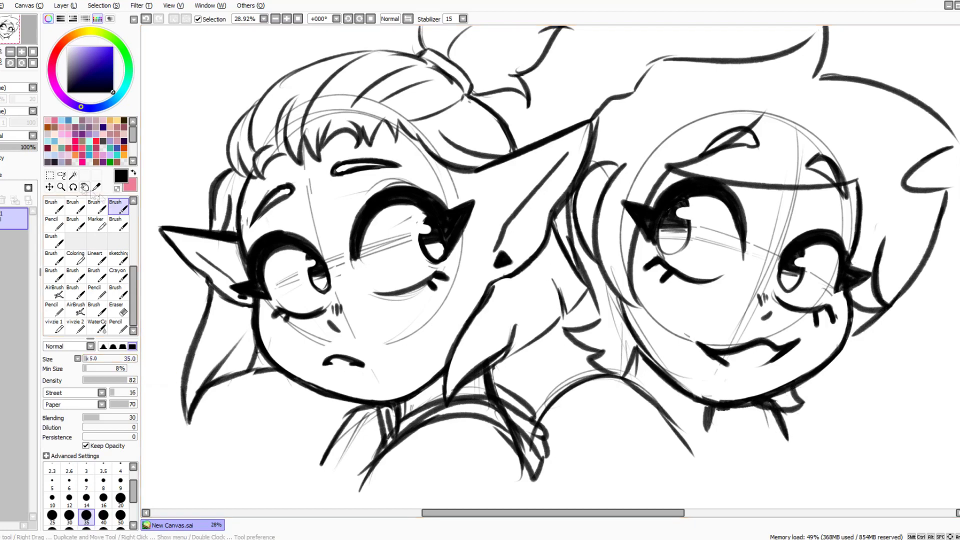
Step: Lasso the right head's far eye and transform it slightly outward
key(l)
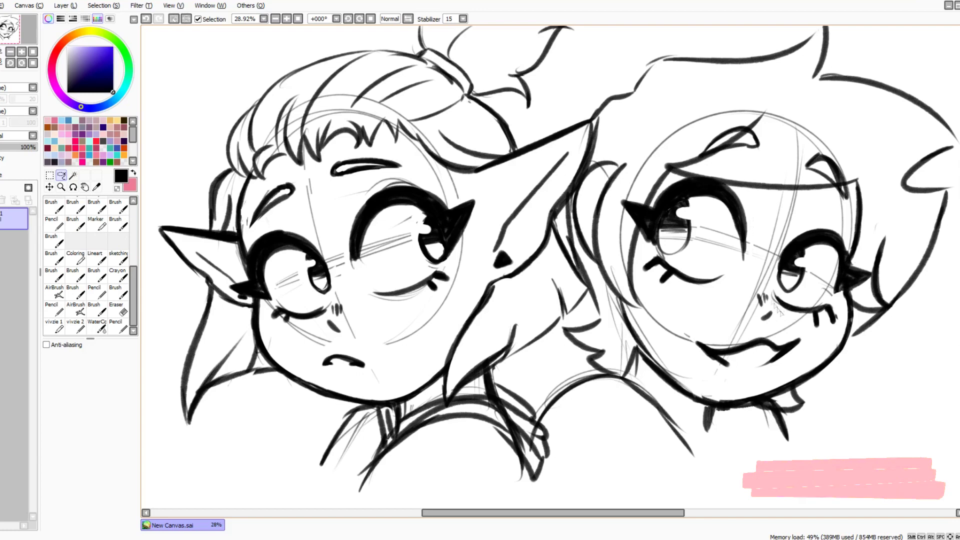
drag(840, 302, 814, 223)
drag(870, 273, 850, 295)
key(ctrl+t)
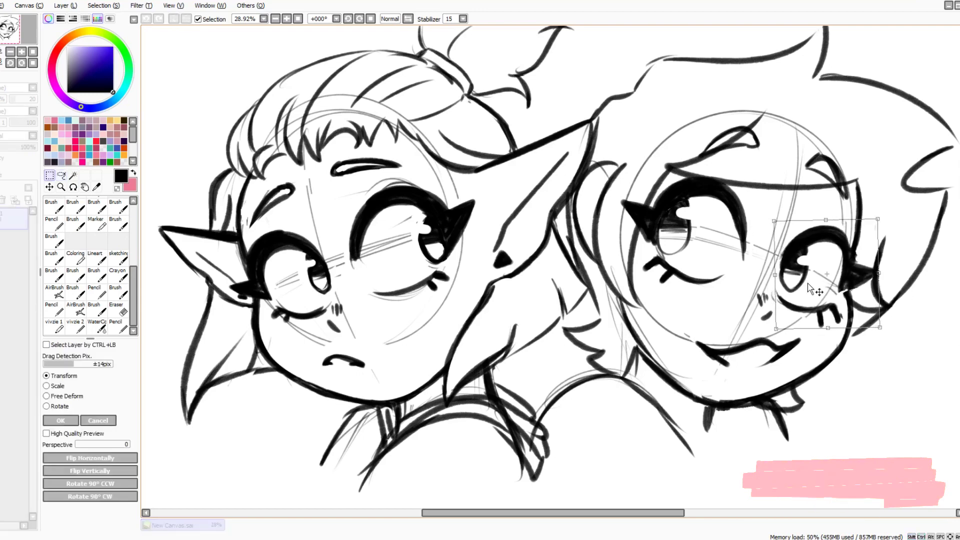
key(Return)
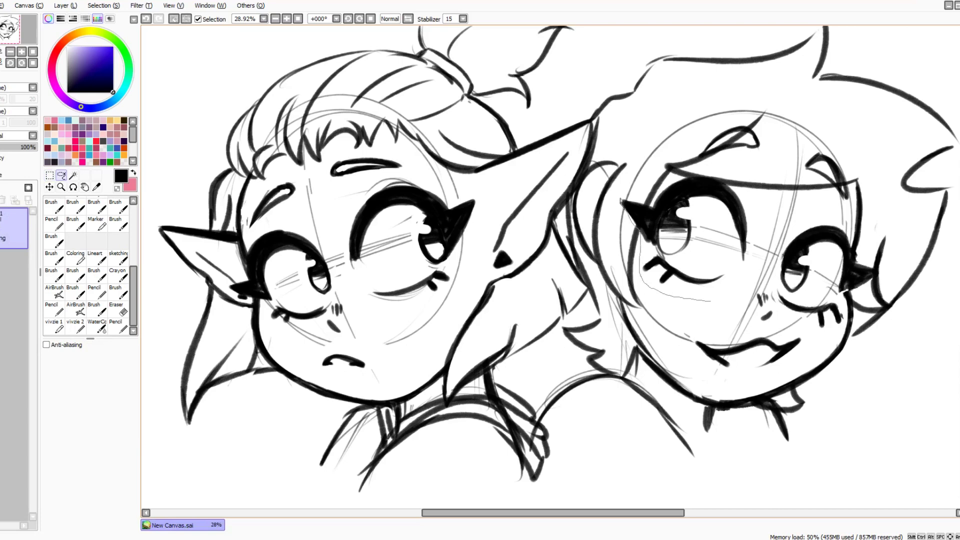
Step: Lasso the right head's near eye and transform it slightly toward the nose with a small enlargement and tilt
drag(757, 216, 734, 299)
key(ctrl+t)
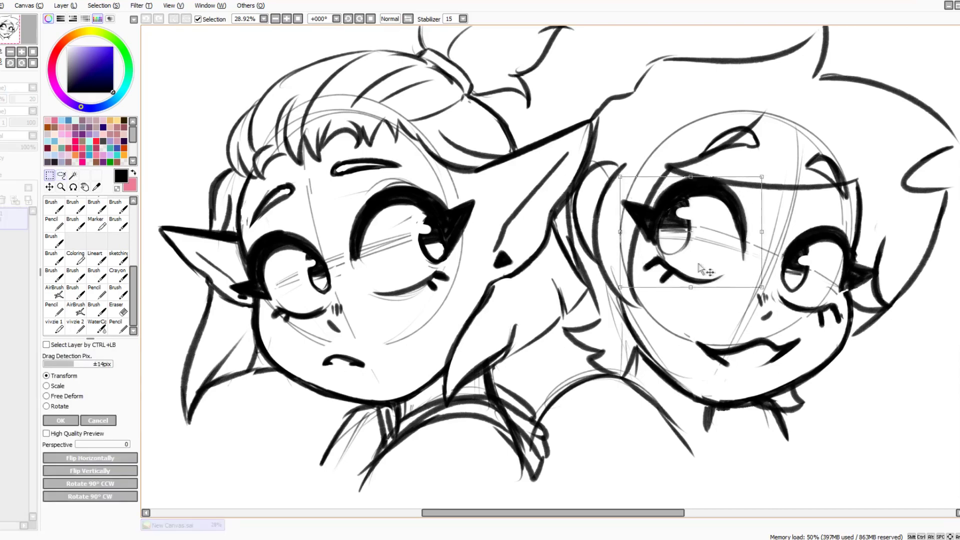
drag(703, 269, 709, 269)
drag(765, 176, 768, 173)
drag(731, 280, 729, 276)
drag(767, 176, 766, 180)
drag(710, 257, 712, 258)
drag(731, 297, 729, 273)
drag(629, 177, 628, 177)
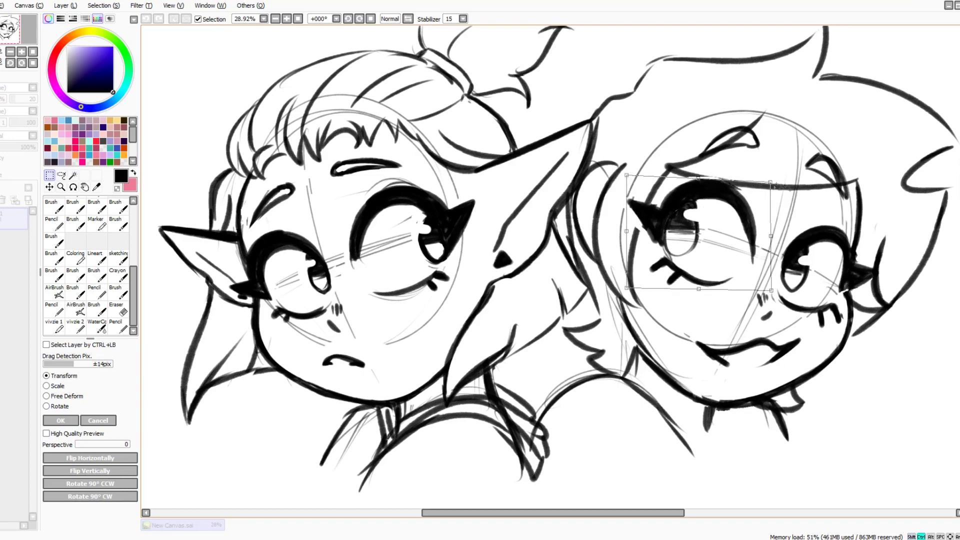
drag(770, 183, 772, 187)
drag(700, 289, 699, 289)
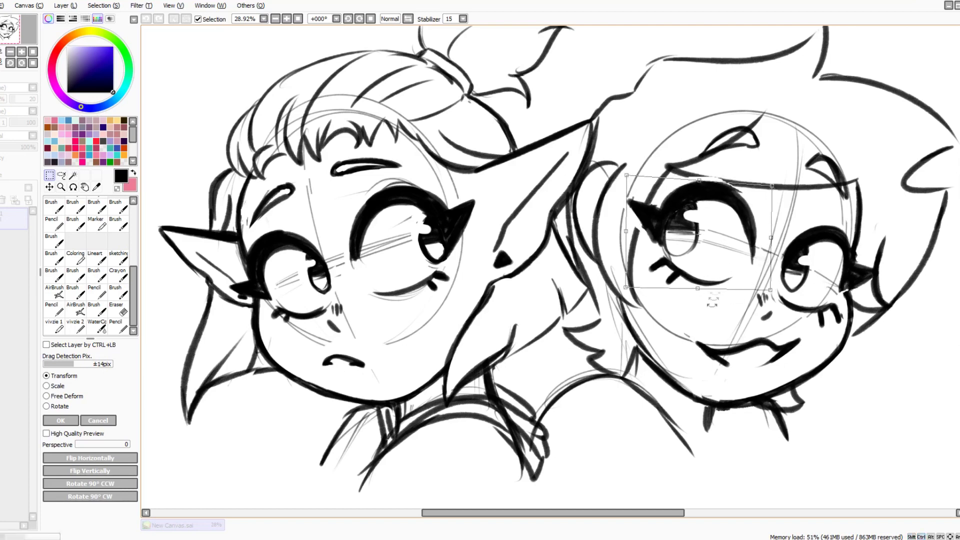
key(Return)
Step: Darken the right head's ear curve and the hair and neck lines beside the near jaw
key(b)
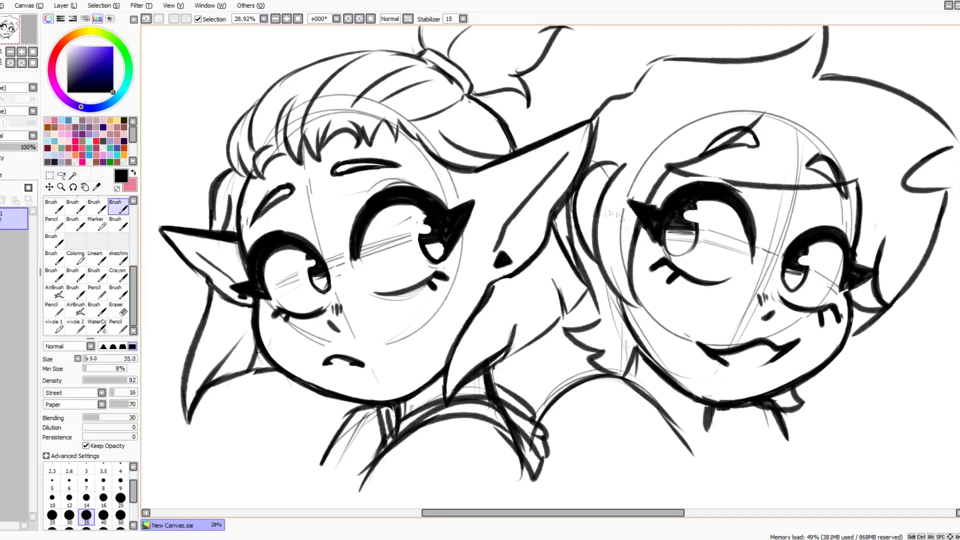
drag(576, 228, 626, 165)
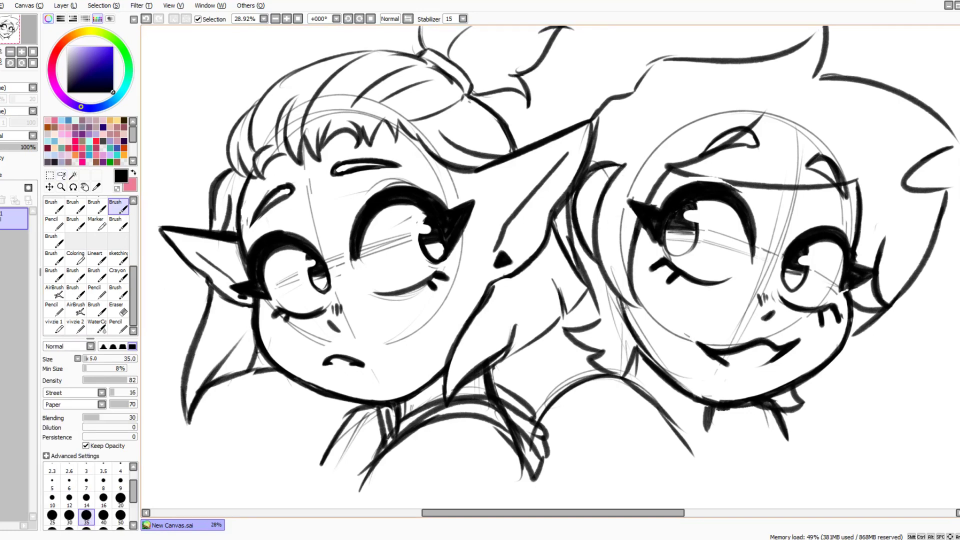
drag(637, 349, 619, 384)
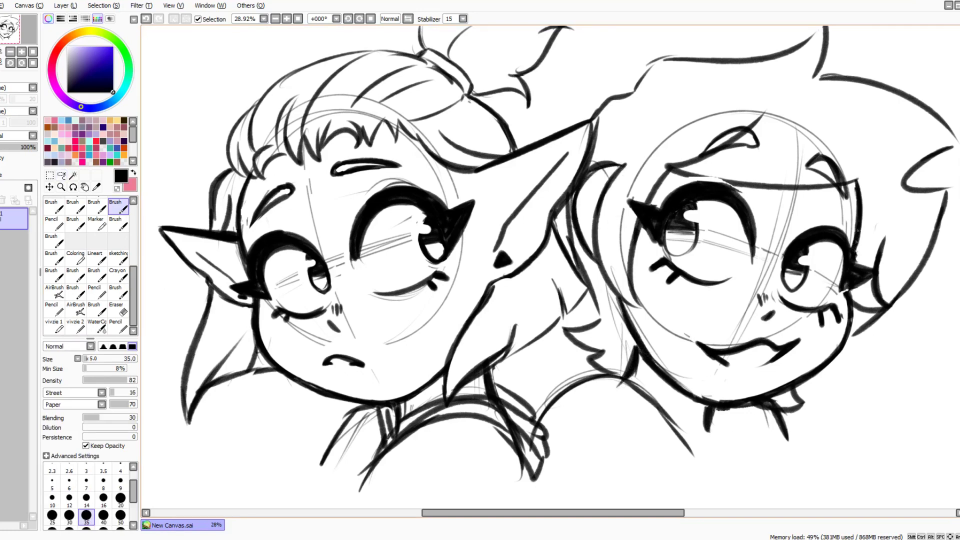
drag(616, 299, 641, 351)
Step: Redraw the right head's jaw and chin as one bold, slightly lower curve, erasing the old line inside it
mouse_move(850, 302)
mouse_down()
mouse_move(789, 393)
mouse_move(689, 399)
mouse_up()
drag(754, 409, 702, 404)
drag(829, 368, 701, 408)
click(118, 309)
mouse_move(844, 300)
mouse_down()
mouse_move(843, 322)
mouse_move(754, 394)
mouse_move(807, 374)
mouse_up()
drag(670, 367, 705, 401)
click(118, 207)
mouse_move(849, 325)
mouse_down()
mouse_move(805, 385)
mouse_move(707, 409)
mouse_up()
drag(659, 368, 763, 408)
click(118, 309)
drag(696, 390, 764, 396)
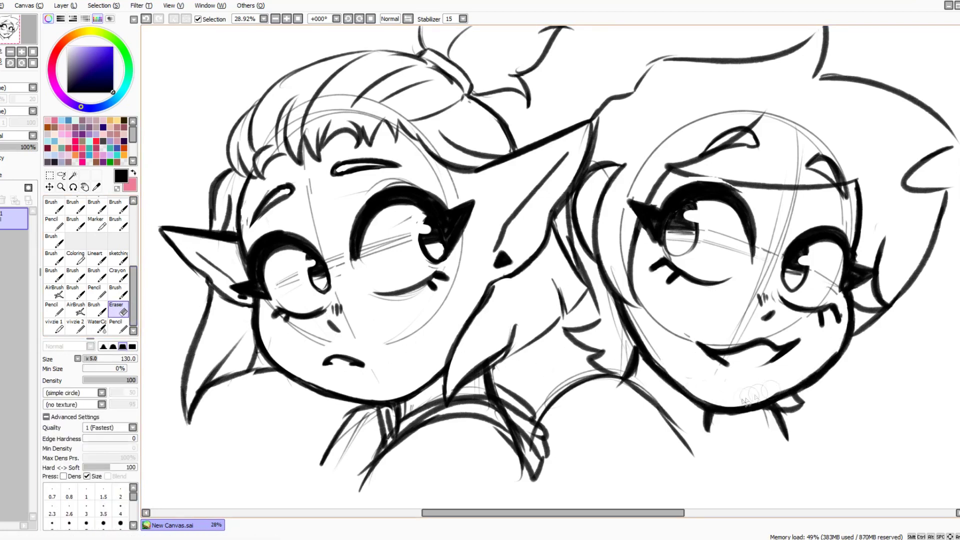
Step: Draw the right character's collar around the neck with a shoulder line and a V-shaped opening under the chin
click(118, 206)
drag(629, 376, 715, 454)
mouse_move(624, 375)
mouse_down()
mouse_move(549, 391)
mouse_move(537, 407)
mouse_up()
mouse_move(543, 400)
mouse_down()
mouse_move(650, 415)
mouse_move(707, 469)
mouse_up()
drag(714, 414, 715, 458)
drag(752, 413, 726, 468)
Step: Extend the right character's shirt and arm lines, add a round button below the collar, and lengthen the left character's arm lines
drag(673, 440, 694, 495)
drag(524, 463, 535, 501)
drag(679, 467, 684, 495)
mouse_move(775, 411)
mouse_down()
mouse_move(813, 496)
mouse_move(725, 468)
mouse_move(718, 498)
mouse_up()
drag(733, 490, 731, 495)
drag(733, 461, 715, 502)
drag(339, 453, 309, 484)
drag(339, 465, 329, 499)
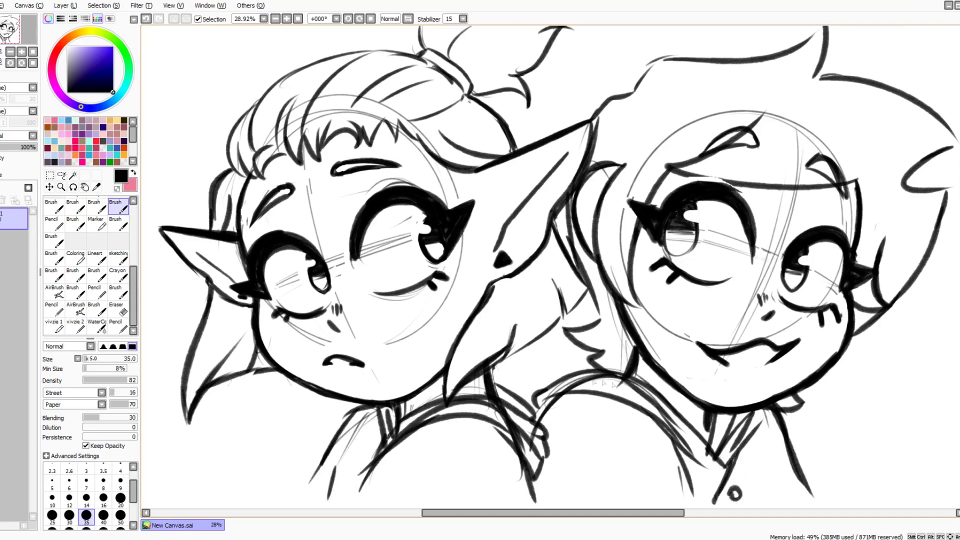
Step: Lasso the iris of the right head's near eye and transform its position slightly
key(l)
mouse_move(702, 208)
mouse_down()
mouse_move(699, 254)
mouse_move(690, 243)
mouse_up()
key(ctrl+t)
mouse_move(712, 256)
mouse_down()
mouse_move(700, 233)
mouse_move(720, 241)
mouse_move(693, 248)
mouse_up()
click(106, 423)
key(ctrl+t)
key(Return)
Step: Lasso the iris of the right head's far eye, transform it slightly, and clear the selection
drag(811, 286, 787, 293)
mouse_move(818, 251)
mouse_down()
mouse_move(812, 285)
mouse_move(809, 274)
mouse_up()
key(ctrl+t)
key(Return)
key(ctrl+d)
Step: Clean up the near iris highlight on the right head and darken the near lower lid and fringe line
click(118, 207)
key(ctrl+d)
key(e)
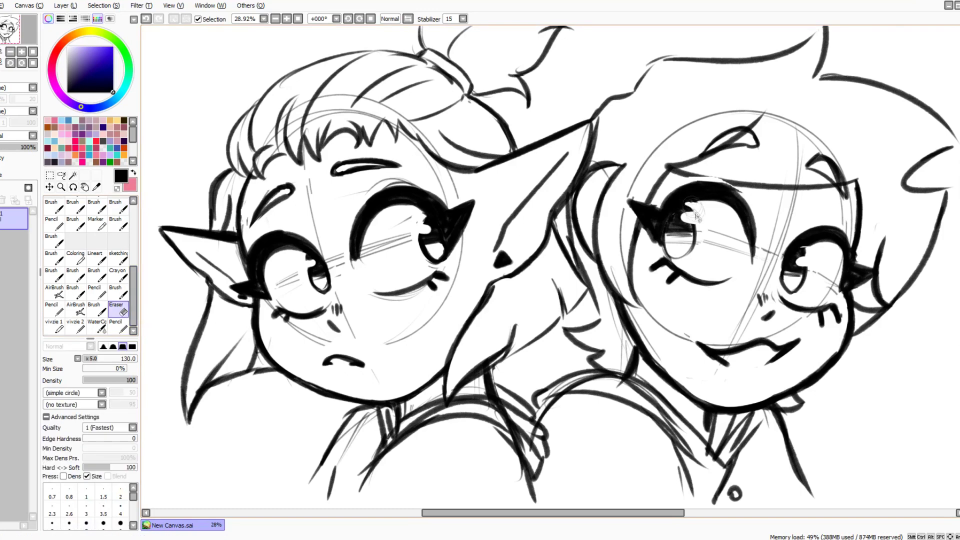
key(b)
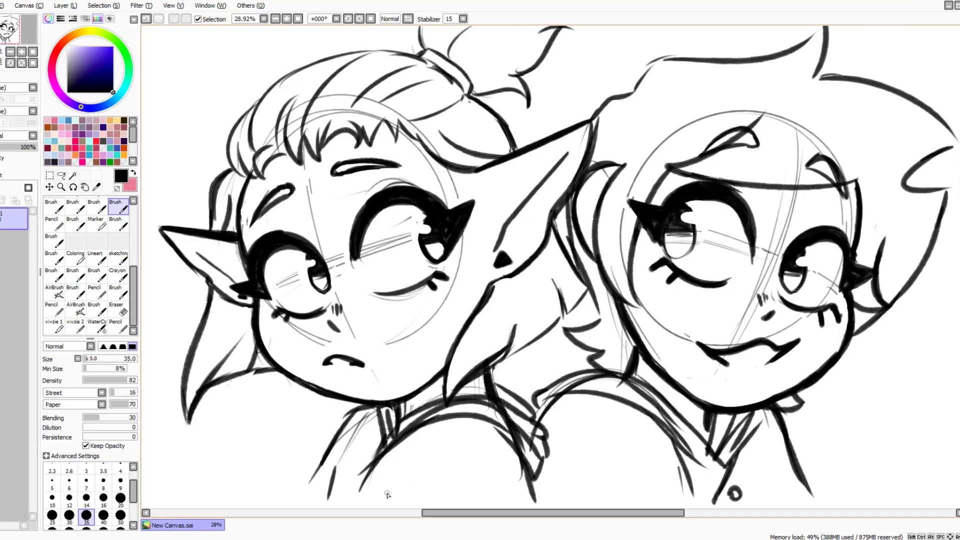
Step: Strengthen the right head's far cheek outline and erase the rough inner edges along both sides of the face
drag(861, 209, 828, 374)
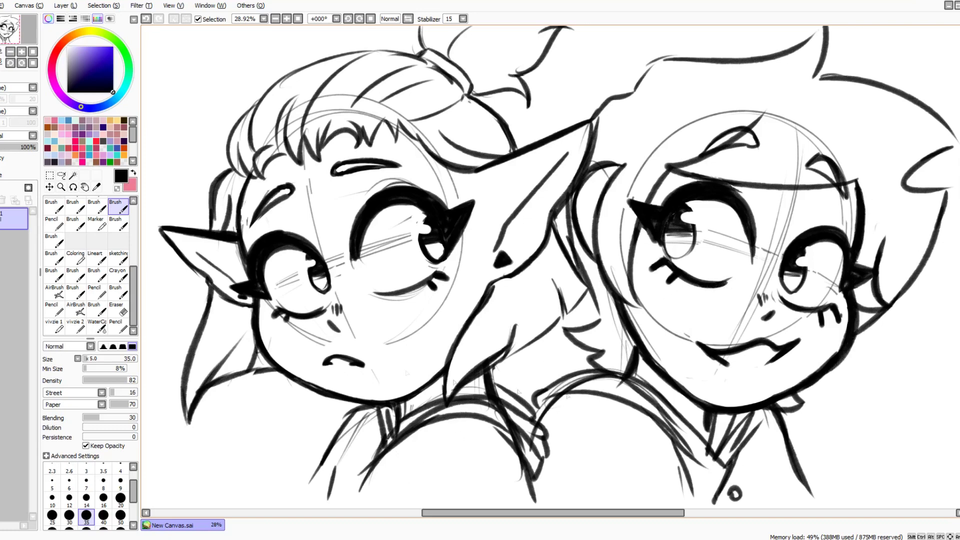
click(119, 309)
drag(853, 196, 855, 248)
mouse_move(846, 308)
mouse_down()
mouse_move(836, 352)
mouse_move(809, 372)
mouse_move(844, 343)
mouse_move(823, 358)
mouse_up()
drag(624, 309, 685, 386)
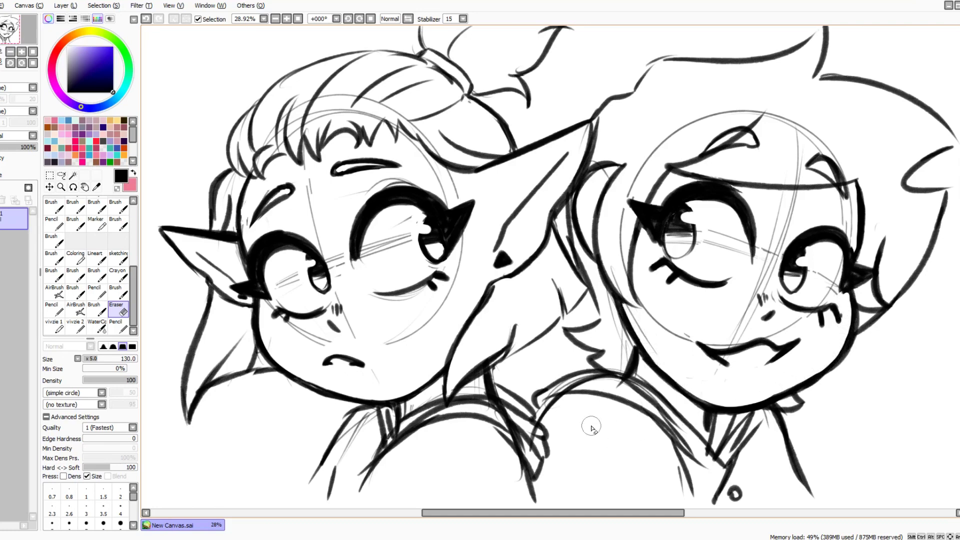
Step: Erase the stray strokes around the right head's ear, redraw the ear outline, and thicken the hair outline above it
mouse_move(618, 165)
mouse_down()
mouse_move(586, 203)
mouse_move(580, 233)
mouse_move(598, 125)
mouse_move(580, 202)
mouse_up()
key(b)
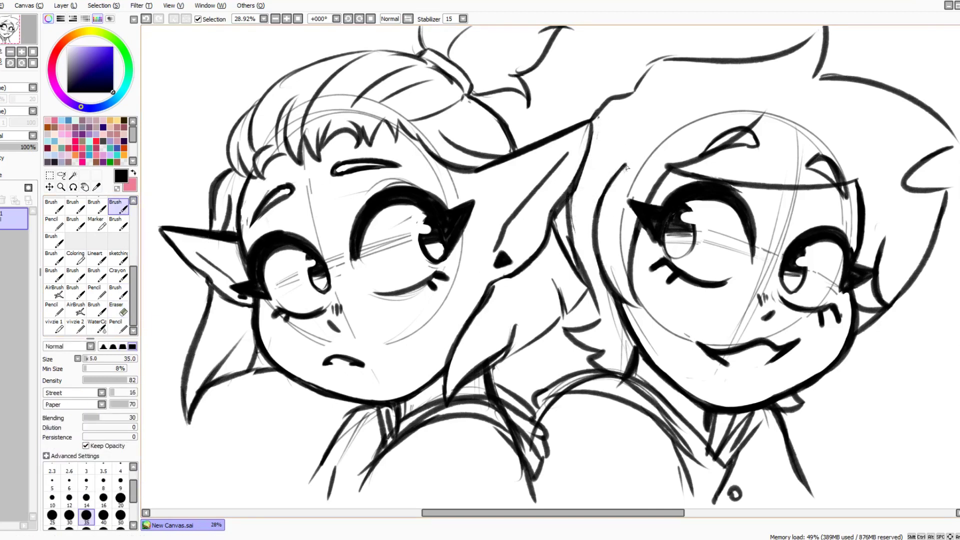
drag(596, 270, 614, 177)
key(ctrl+z)
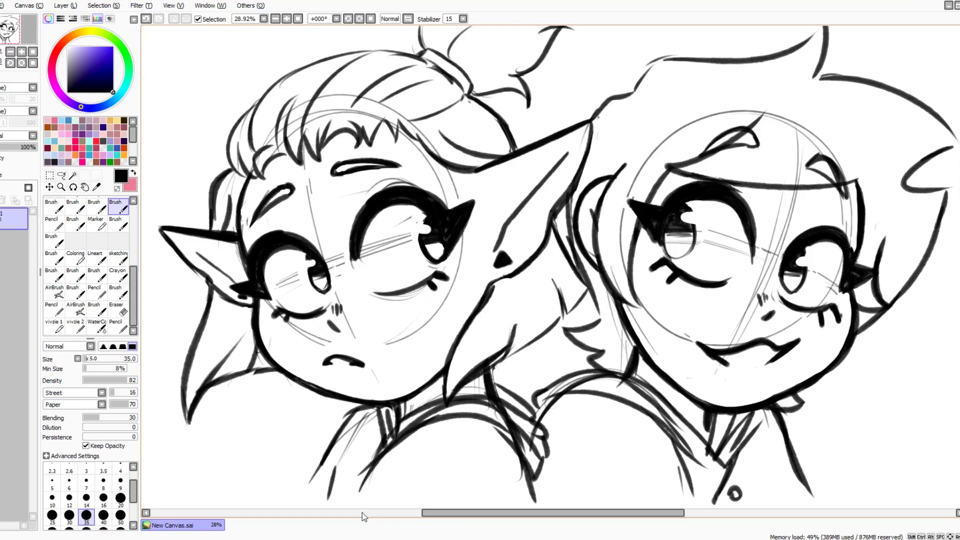
click(147, 20)
click(147, 20)
mouse_move(604, 283)
mouse_down()
mouse_move(602, 193)
mouse_move(590, 271)
mouse_up()
click(117, 314)
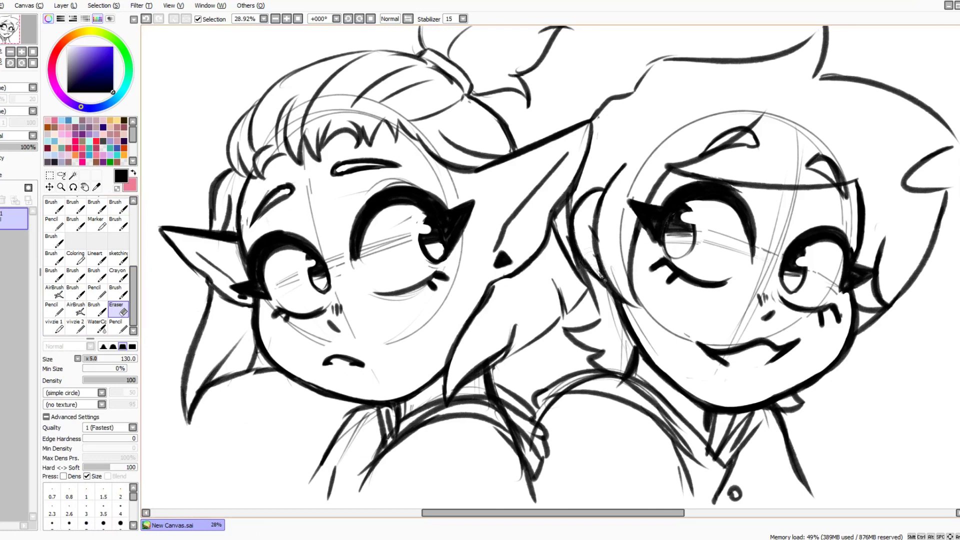
key(b)
drag(591, 119, 678, 56)
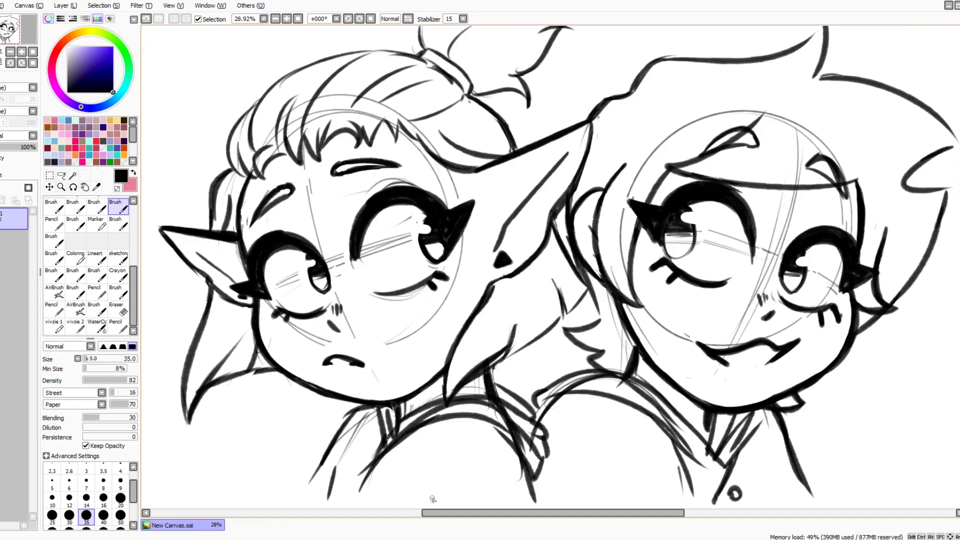
Step: Erase the construction circle and the face guidelines from the right head
click(118, 309)
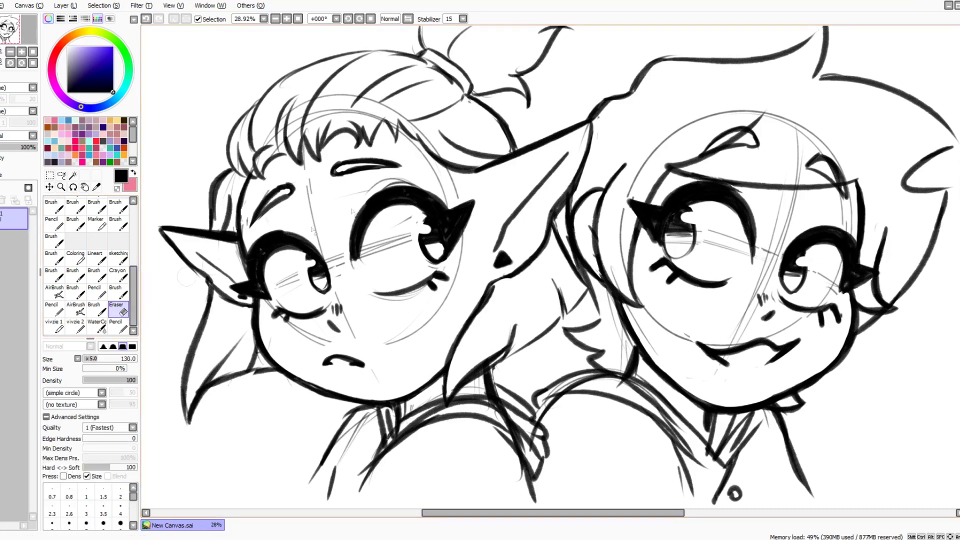
mouse_move(631, 193)
mouse_down()
mouse_move(728, 90)
mouse_move(730, 144)
mouse_up()
mouse_move(746, 111)
mouse_down()
mouse_move(770, 115)
mouse_move(830, 141)
mouse_move(766, 126)
mouse_move(795, 146)
mouse_move(793, 175)
mouse_up()
drag(625, 204, 624, 278)
mouse_move(614, 306)
mouse_down()
mouse_move(621, 366)
mouse_move(625, 335)
mouse_move(629, 356)
mouse_up()
drag(643, 295, 639, 329)
mouse_move(638, 328)
mouse_down()
mouse_move(721, 345)
mouse_move(744, 315)
mouse_move(721, 365)
mouse_move(753, 337)
mouse_move(801, 320)
mouse_move(821, 275)
mouse_move(838, 300)
mouse_up()
mouse_move(847, 209)
mouse_down()
mouse_move(828, 155)
mouse_move(843, 170)
mouse_move(801, 198)
mouse_up()
mouse_move(772, 236)
mouse_down()
mouse_move(758, 305)
mouse_move(761, 248)
mouse_up()
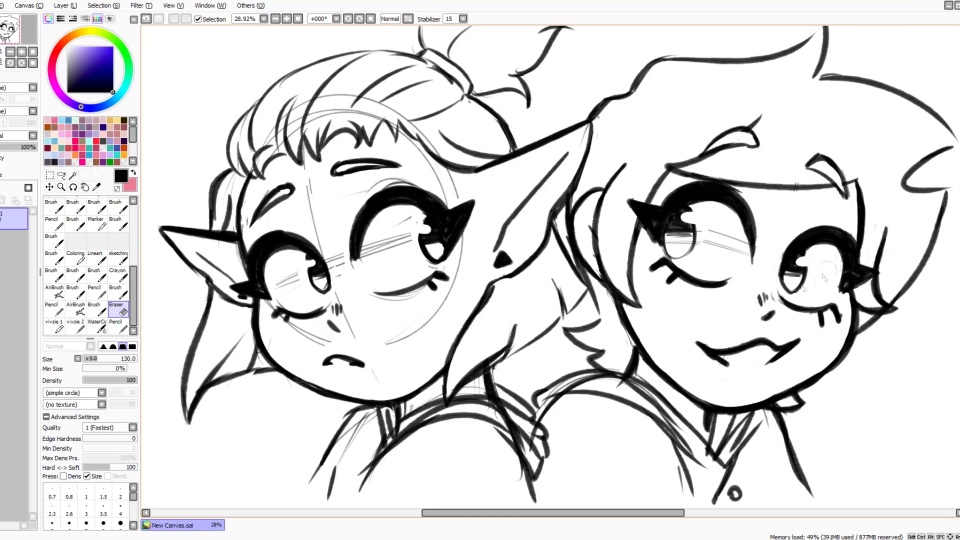
Step: Erase the right head's eyebrows and redraw both lower, tucked just under the fringe line
mouse_move(853, 163)
mouse_down()
mouse_move(841, 182)
mouse_move(711, 130)
mouse_move(850, 209)
mouse_move(850, 197)
mouse_move(810, 199)
mouse_move(857, 206)
mouse_up()
key(b)
drag(701, 167, 761, 175)
click(118, 309)
mouse_move(809, 196)
mouse_down()
mouse_move(845, 185)
mouse_move(826, 202)
mouse_up()
key(b)
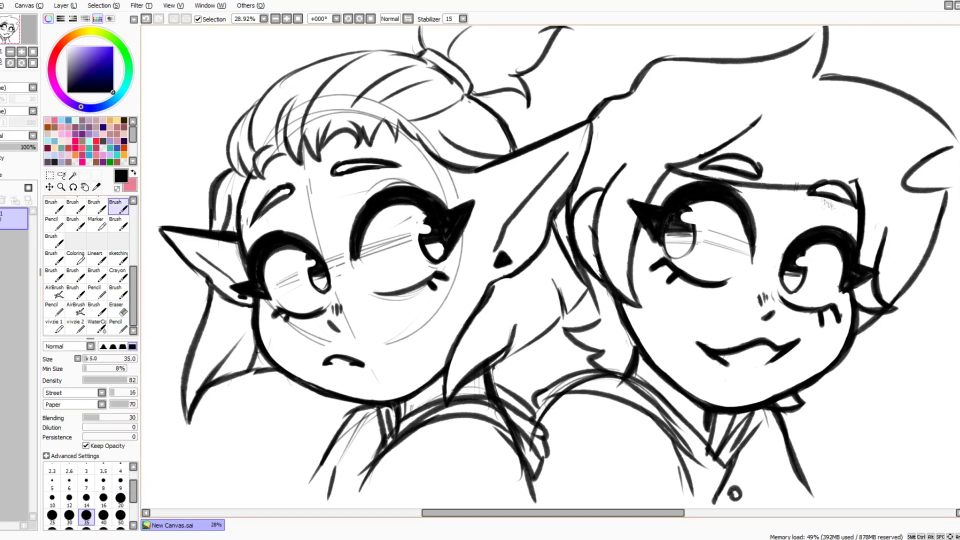
Step: Erase the construction circle and guidelines across the left head's eyes, nose and cheek
key(e)
mouse_move(380, 230)
mouse_down()
mouse_move(410, 235)
mouse_move(350, 260)
mouse_move(317, 236)
mouse_up()
key(b)
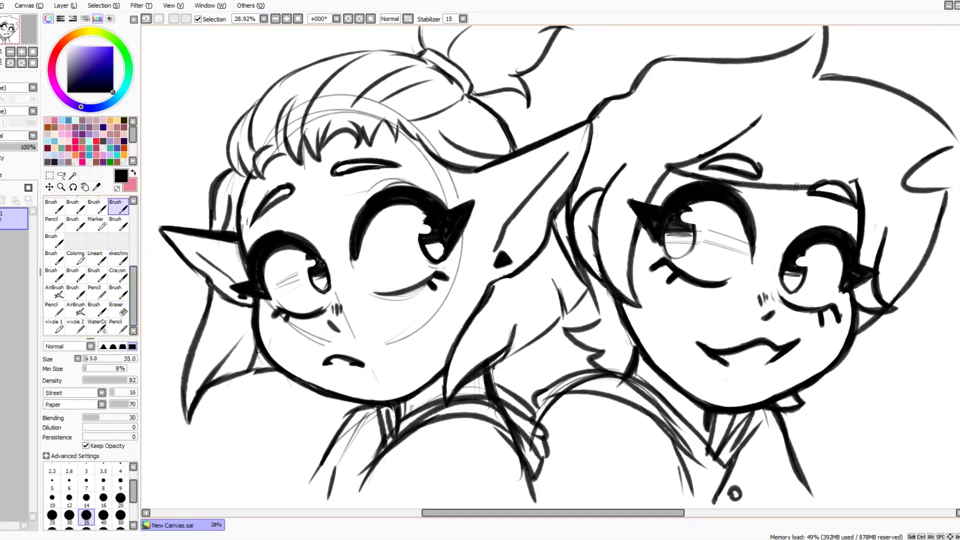
key(e)
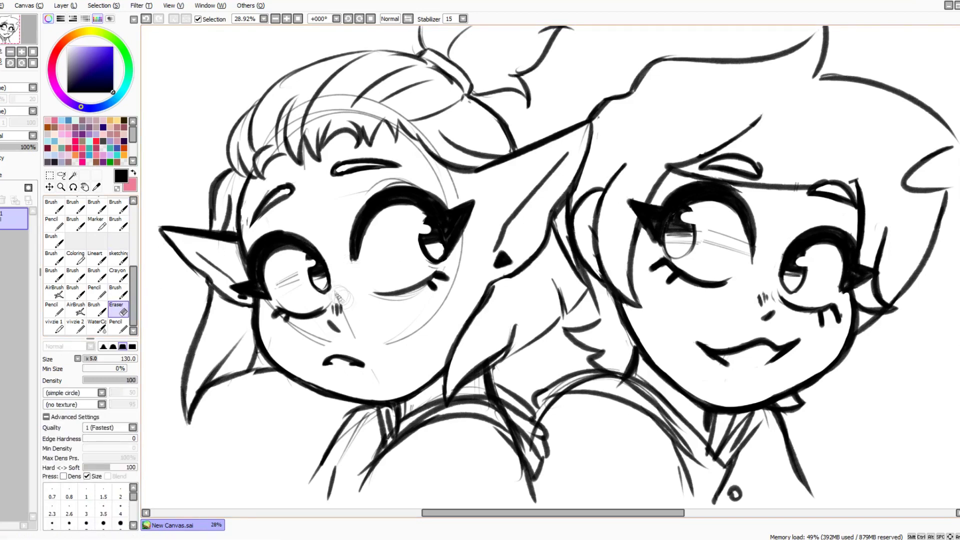
drag(345, 311, 356, 337)
mouse_move(375, 301)
mouse_down()
mouse_move(399, 303)
mouse_move(434, 280)
mouse_up()
mouse_move(389, 343)
mouse_down()
mouse_move(413, 328)
mouse_move(471, 242)
mouse_up()
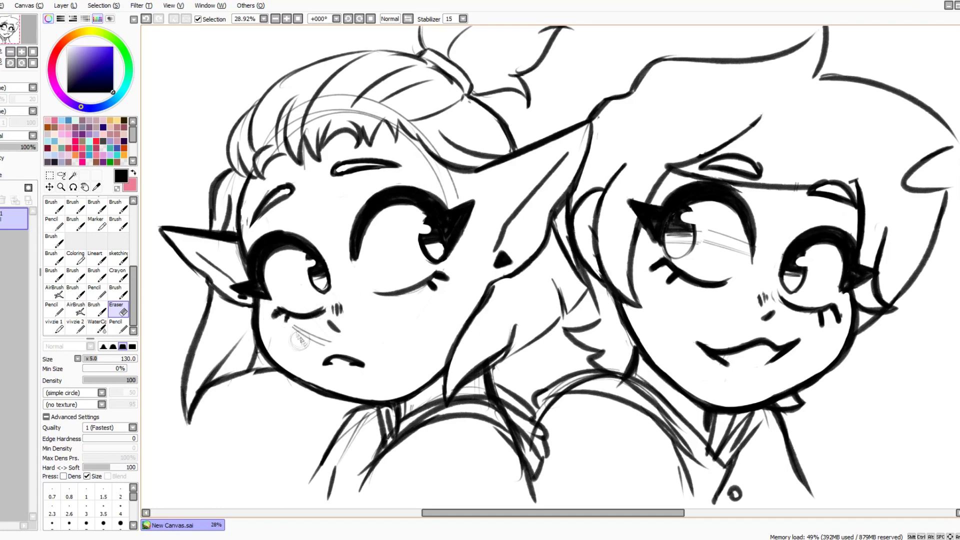
Step: Erase the remaining guidelines on the left head's far cheek and inside the right head's near eye
key(b)
key(e)
drag(705, 229, 750, 252)
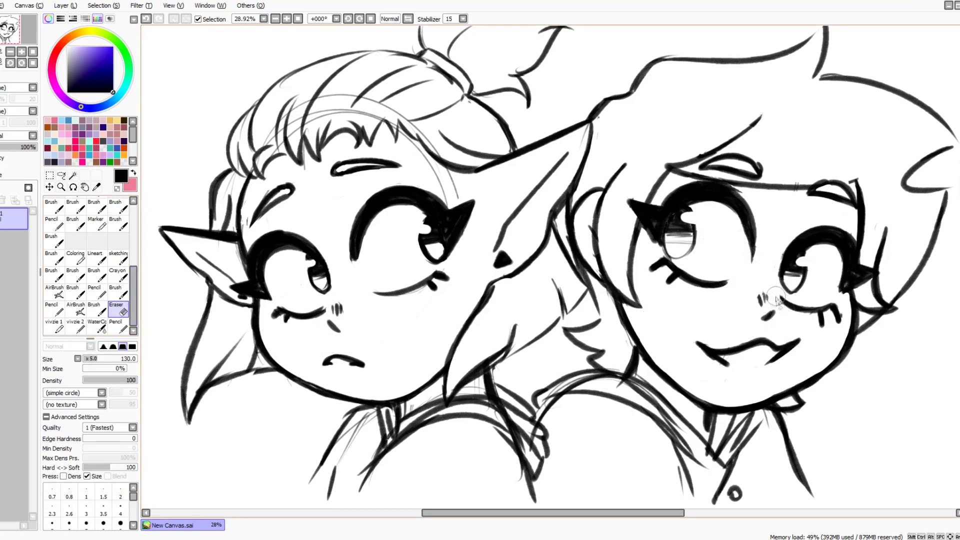
key(b)
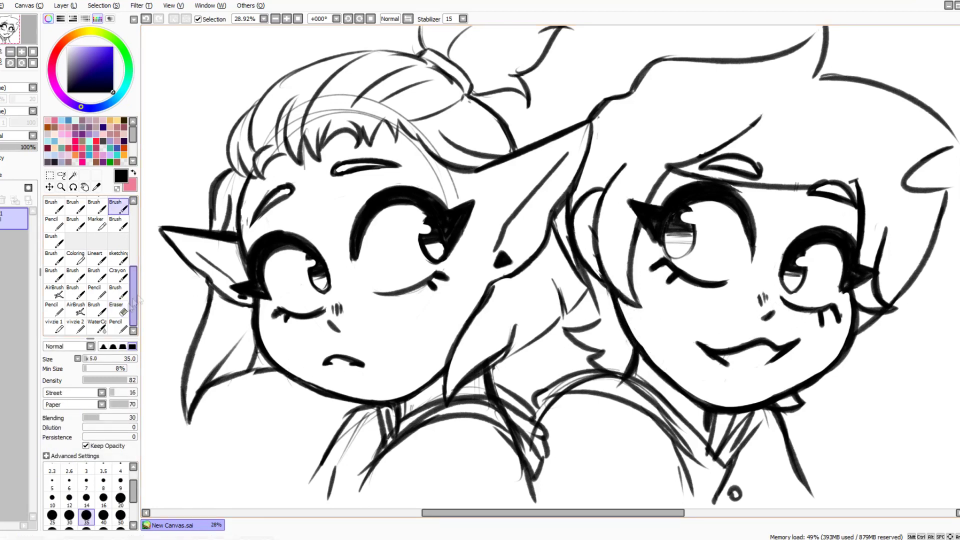
Step: Erase the construction circle running through the left head's fringe, forehead and the hair above the near eye
click(120, 309)
mouse_move(313, 106)
mouse_down()
mouse_move(360, 86)
mouse_move(370, 98)
mouse_move(366, 116)
mouse_move(388, 110)
mouse_move(321, 108)
mouse_move(295, 137)
mouse_move(304, 93)
mouse_move(303, 125)
mouse_move(311, 104)
mouse_up()
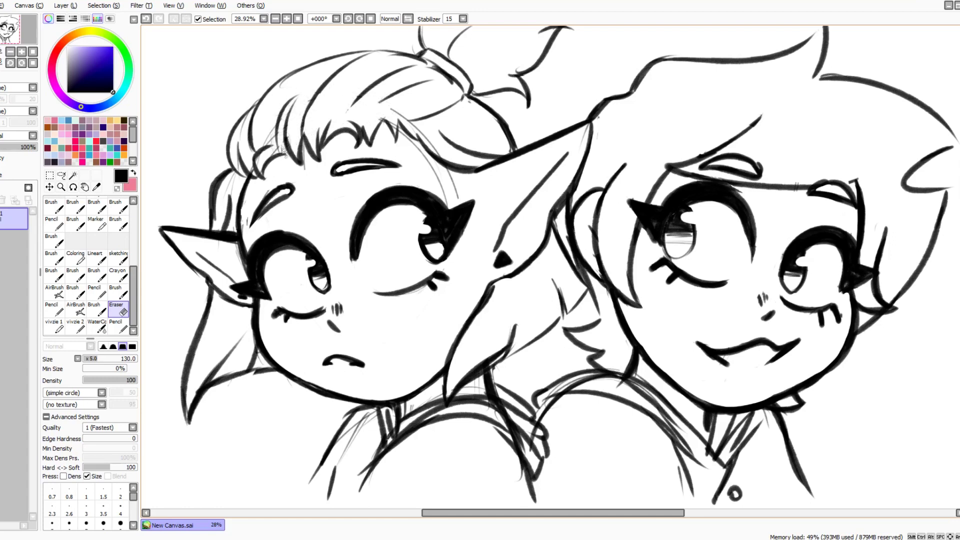
mouse_move(283, 151)
mouse_down()
mouse_move(264, 99)
mouse_move(298, 84)
mouse_up()
drag(242, 159, 230, 200)
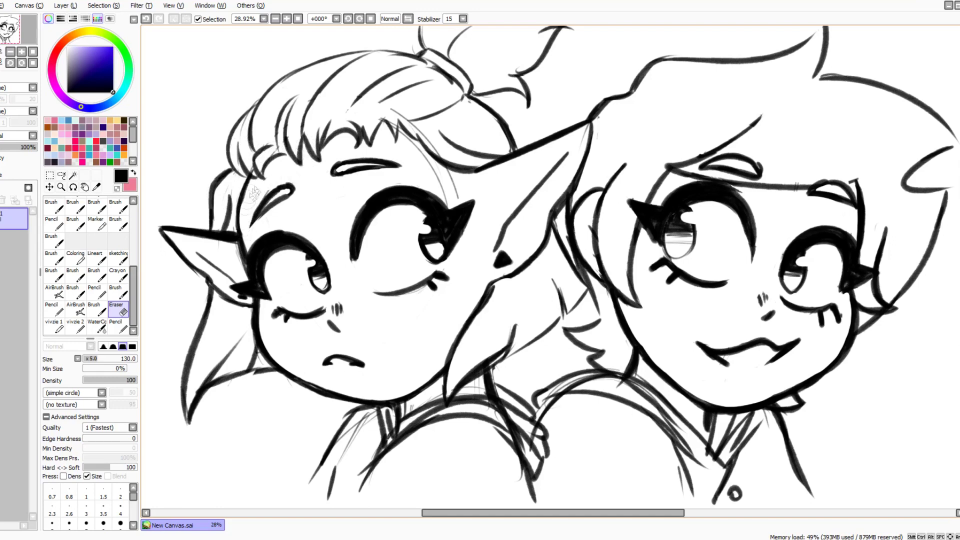
key(b)
key(e)
mouse_move(382, 119)
mouse_down()
mouse_move(444, 155)
mouse_move(393, 111)
mouse_move(444, 190)
mouse_move(458, 176)
mouse_move(451, 190)
mouse_move(426, 165)
mouse_move(451, 178)
mouse_move(467, 196)
mouse_up()
key(b)
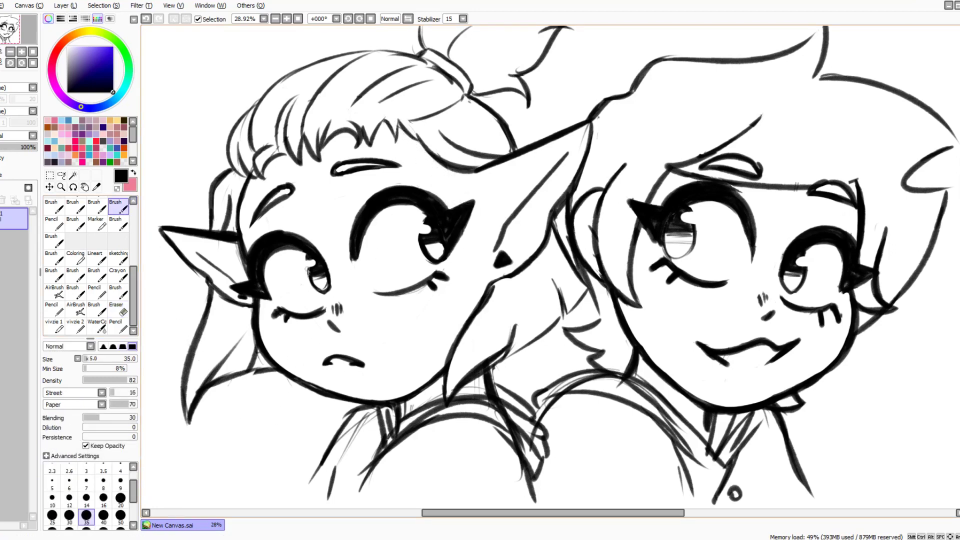
Step: Clean up the end of the left character's mouth and ink the missing fringe corner and inner-ear mark on the right character
click(119, 308)
drag(339, 365, 363, 367)
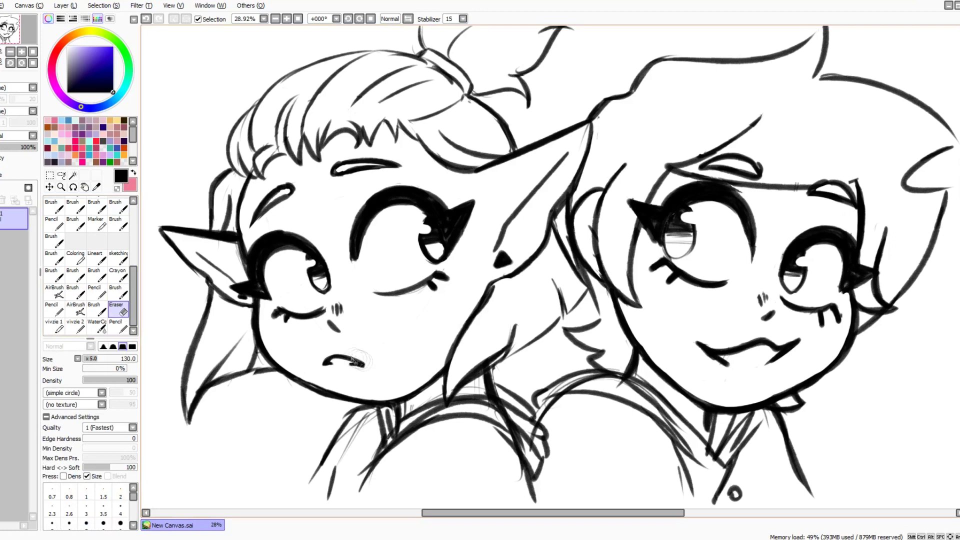
key(b)
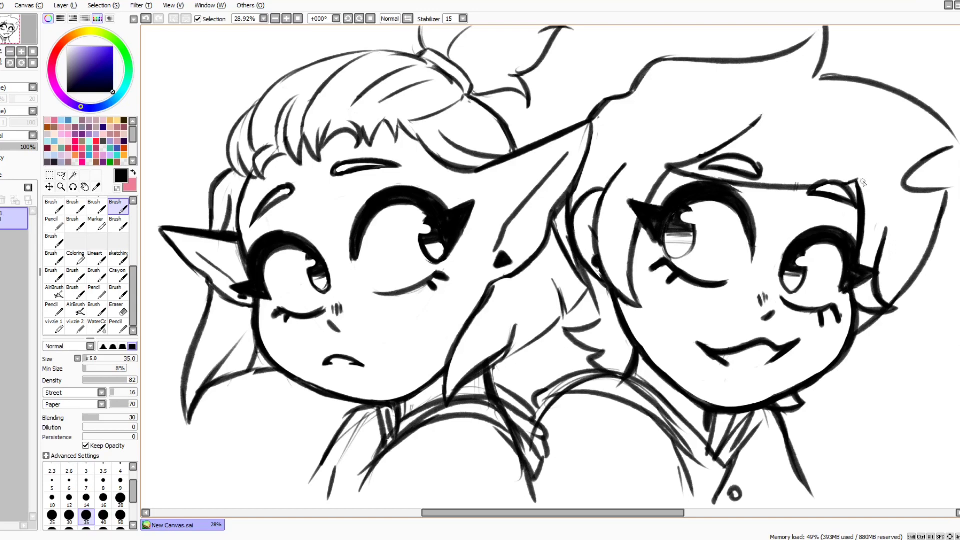
Step: Erase the stray sketch lines around the left character's neck, collar and near shoulder
key(e)
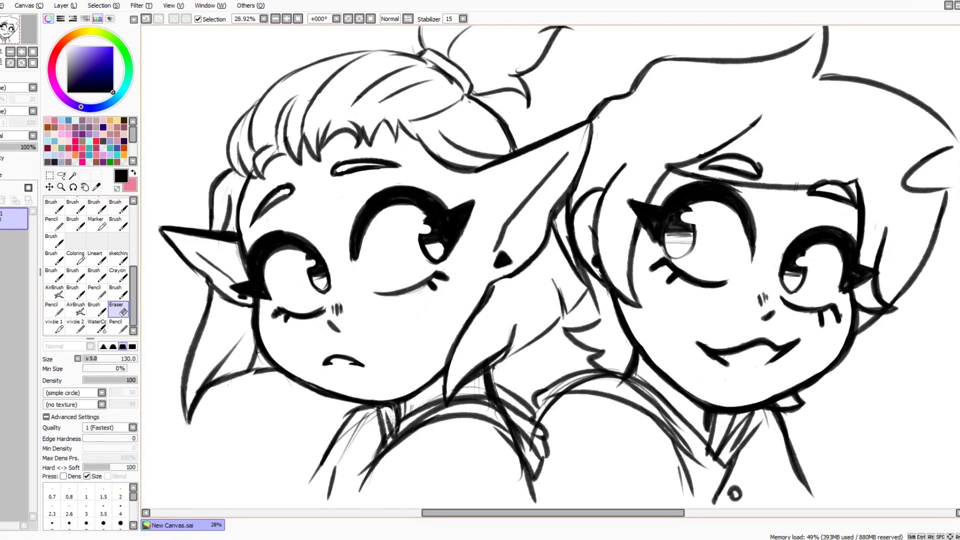
mouse_move(539, 441)
mouse_down()
mouse_move(489, 418)
mouse_move(534, 439)
mouse_move(541, 431)
mouse_up()
drag(366, 419, 413, 405)
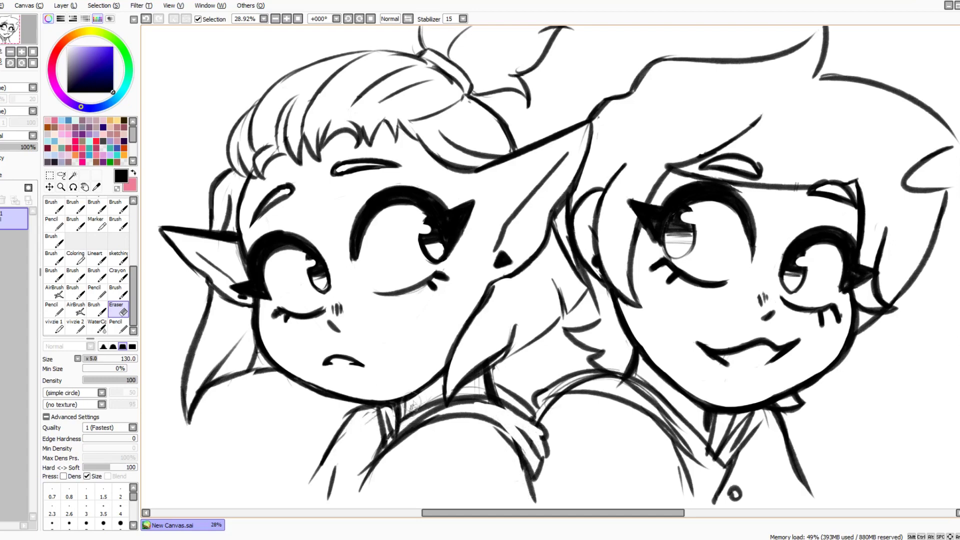
Step: Draw a short line joining the left character's jaw to the hanging hair lock and erase the overlap beneath it
key(b)
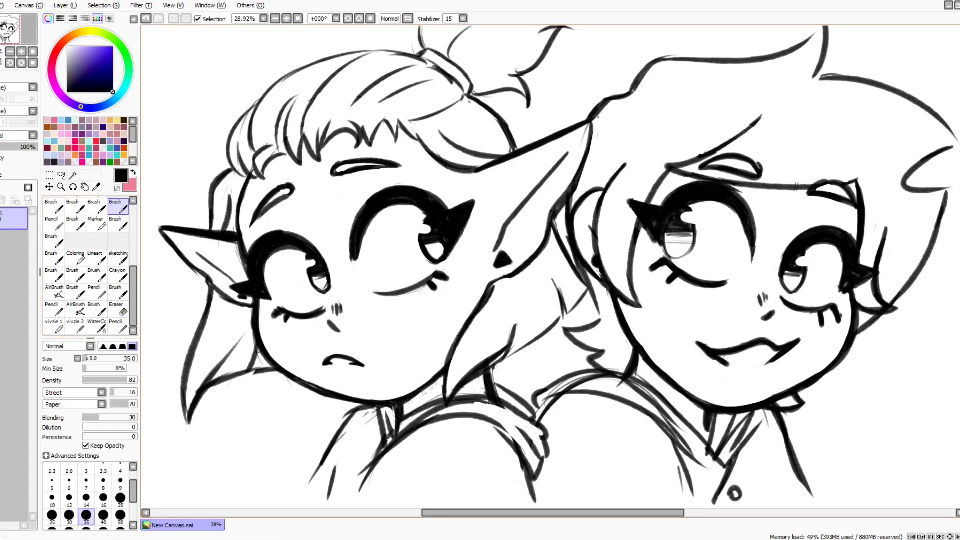
key(e)
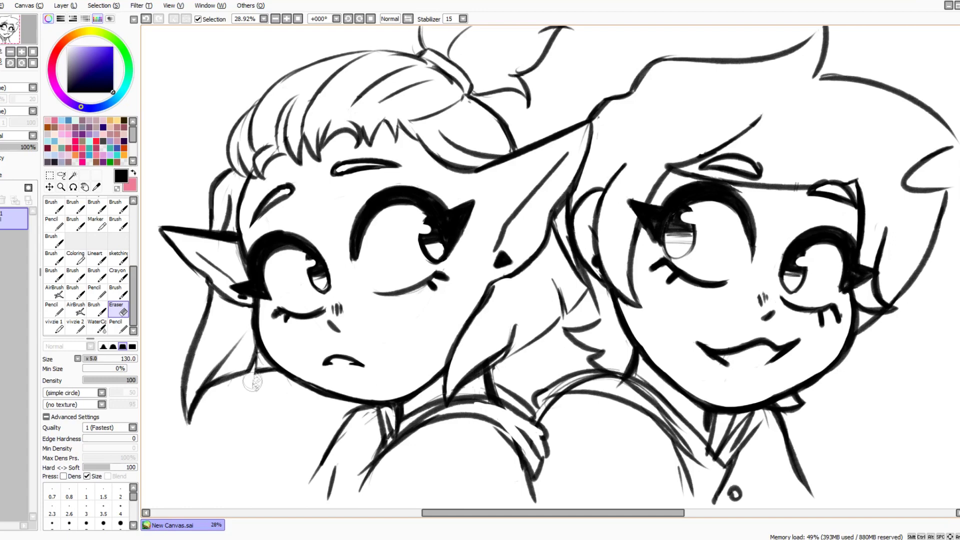
key(b)
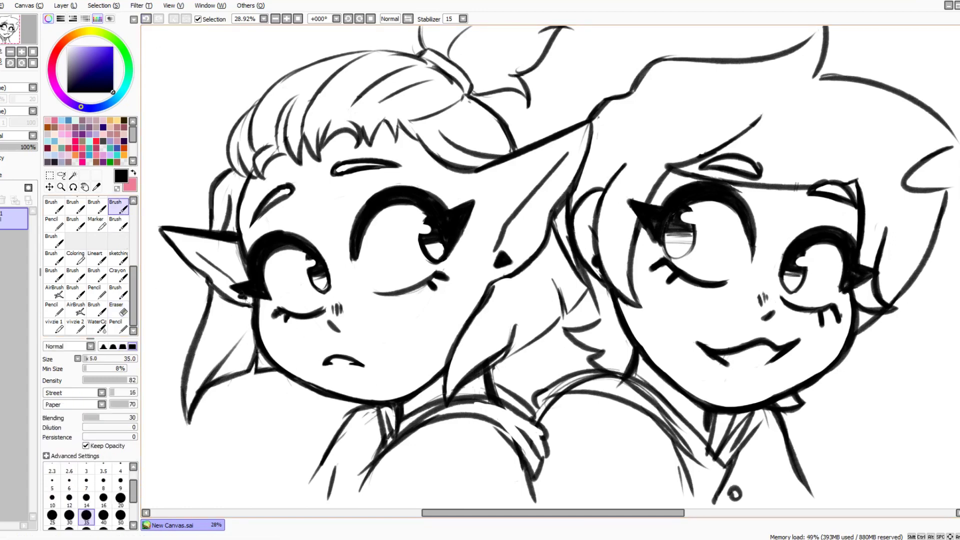
key(e)
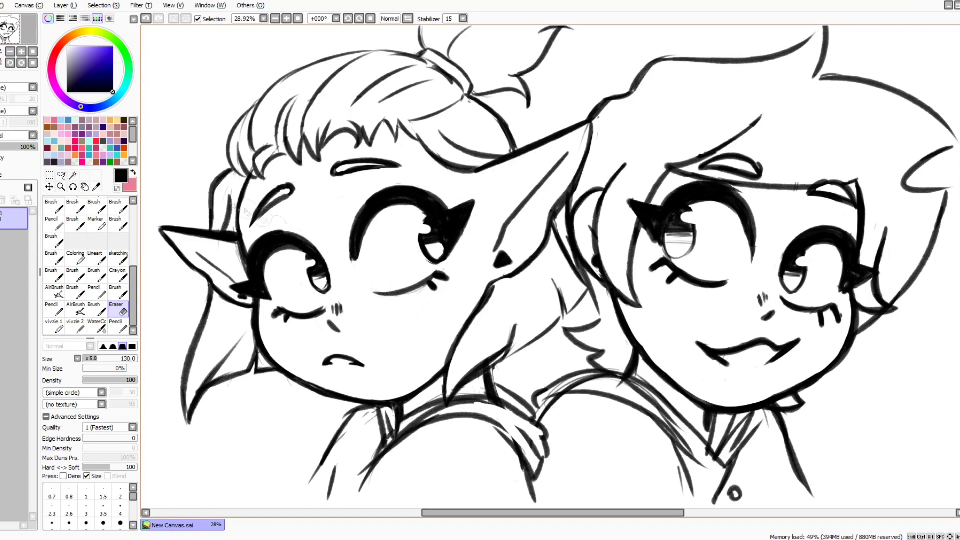
click(89, 359)
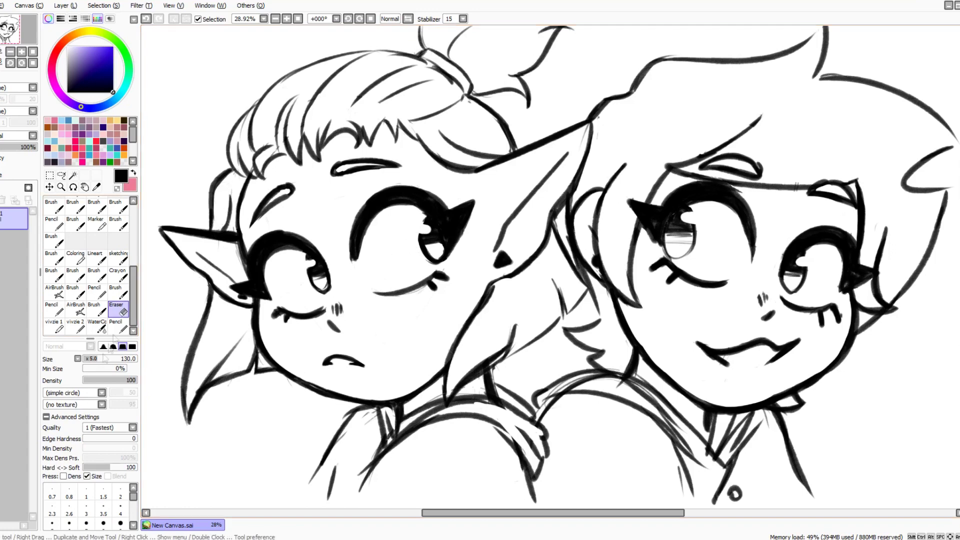